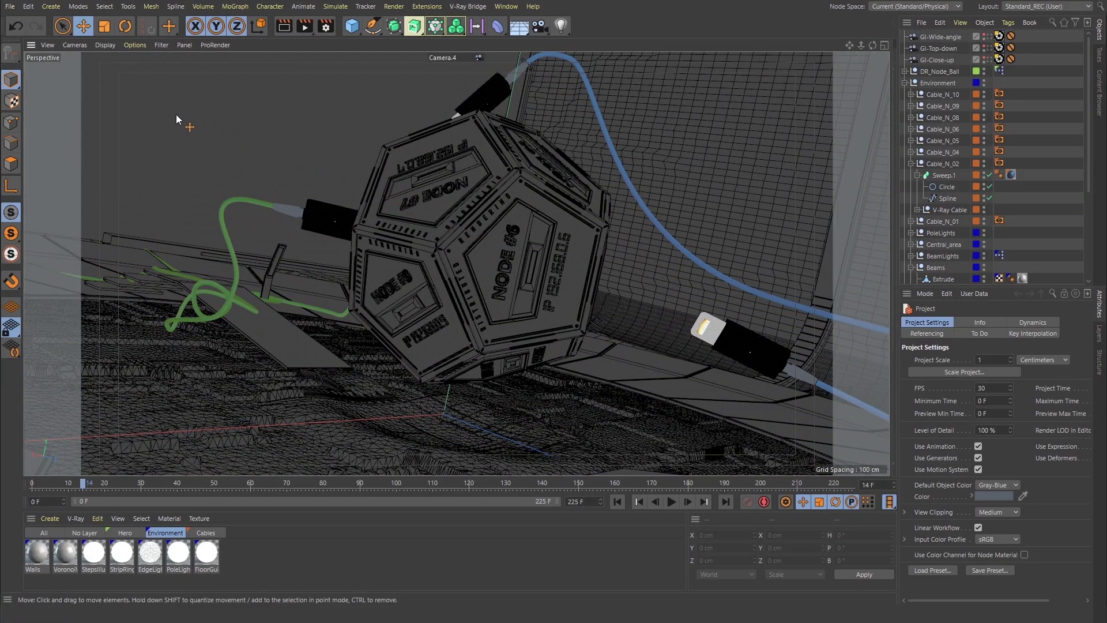
Step: Switch the viewport to the default camera and open the V-Ray Bridge indirect illumination (GI) render settings
click(80, 45)
click(89, 91)
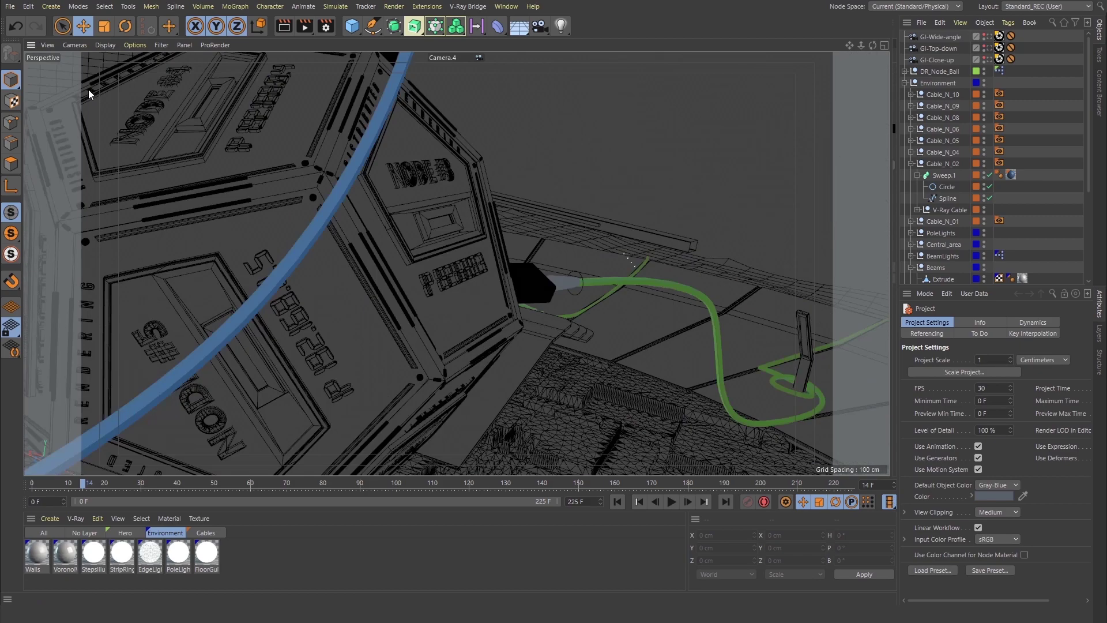
click(325, 26)
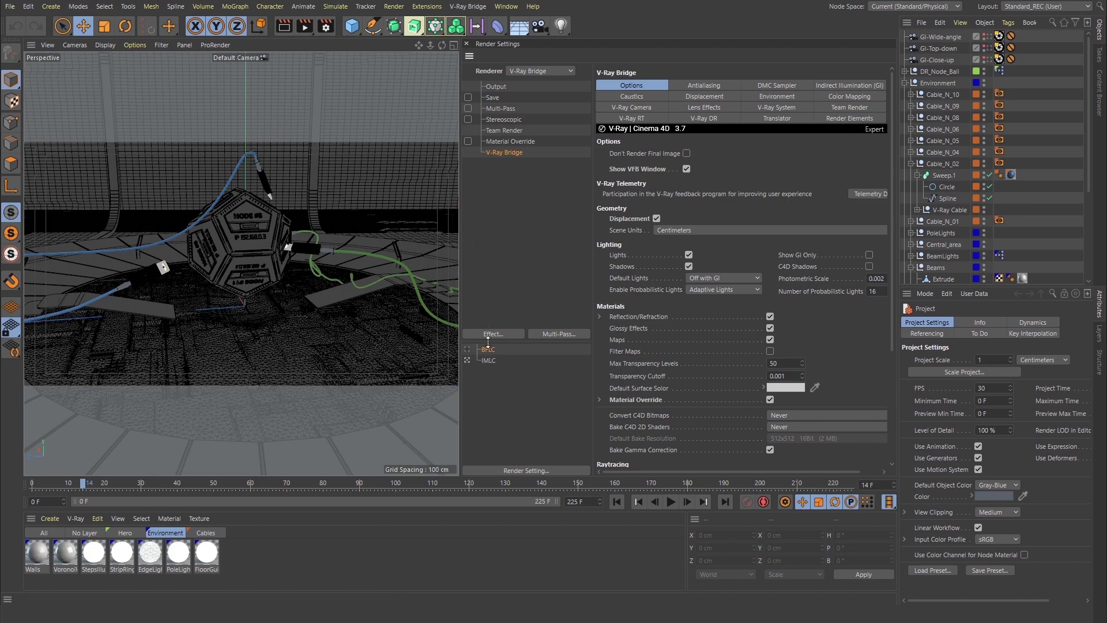
click(835, 83)
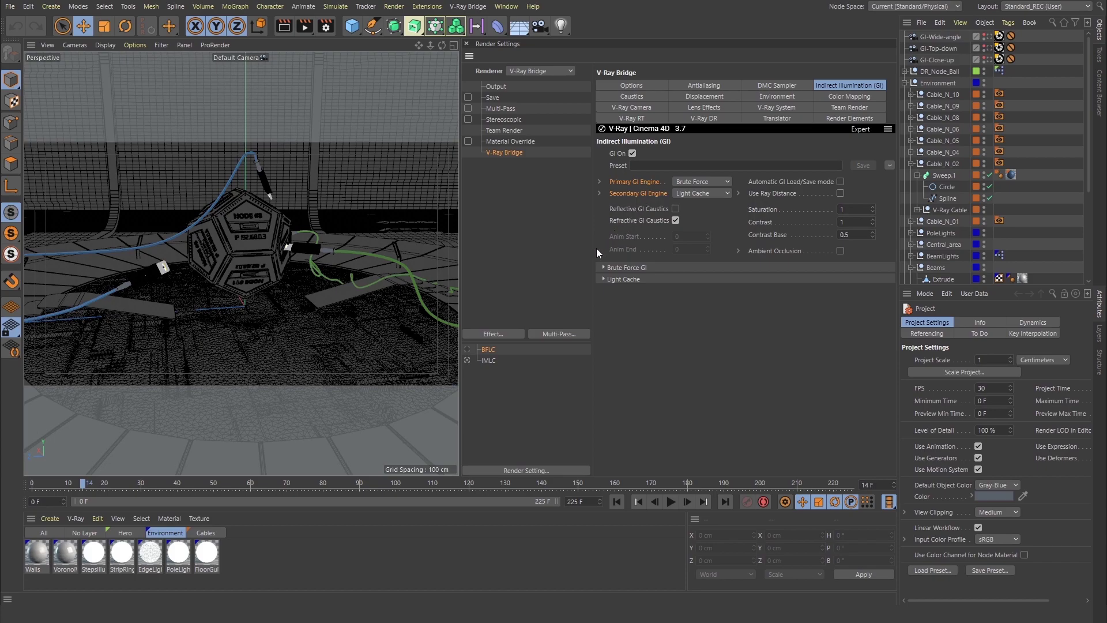
Step: Examine the IMLC setting's irradiance map parameters, including its options, detail enhancement, render-end and advanced options
click(487, 361)
click(634, 269)
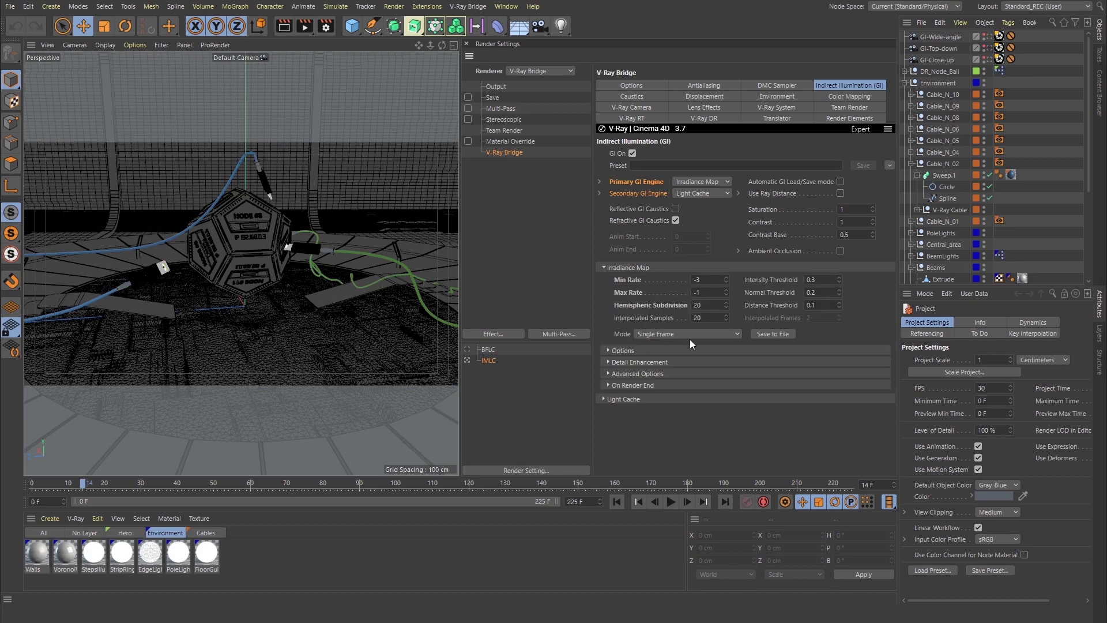
click(872, 351)
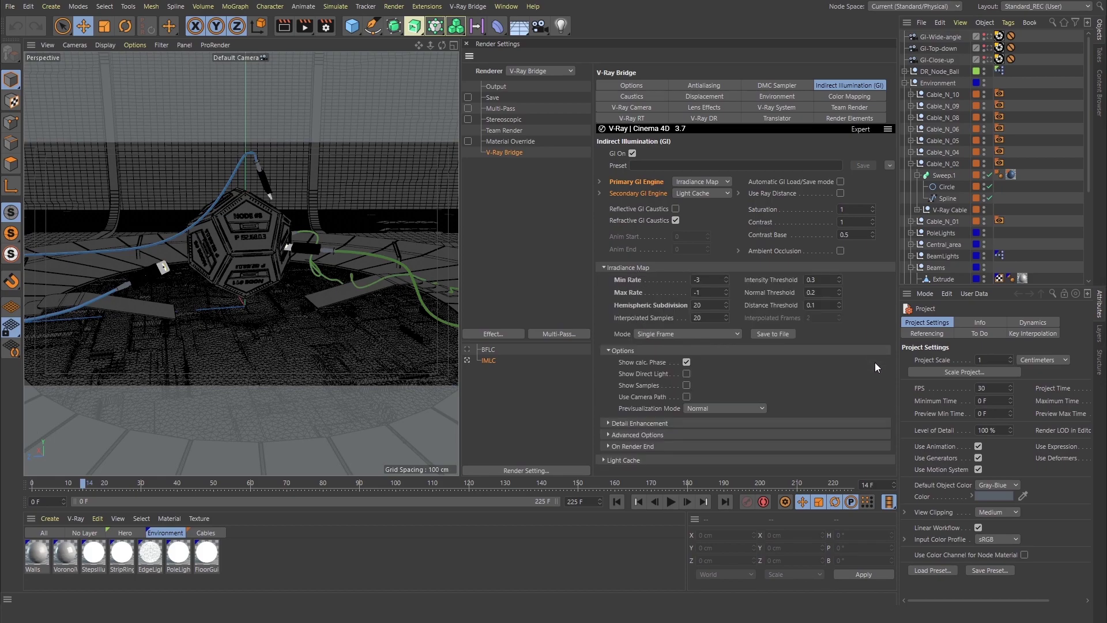
click(885, 421)
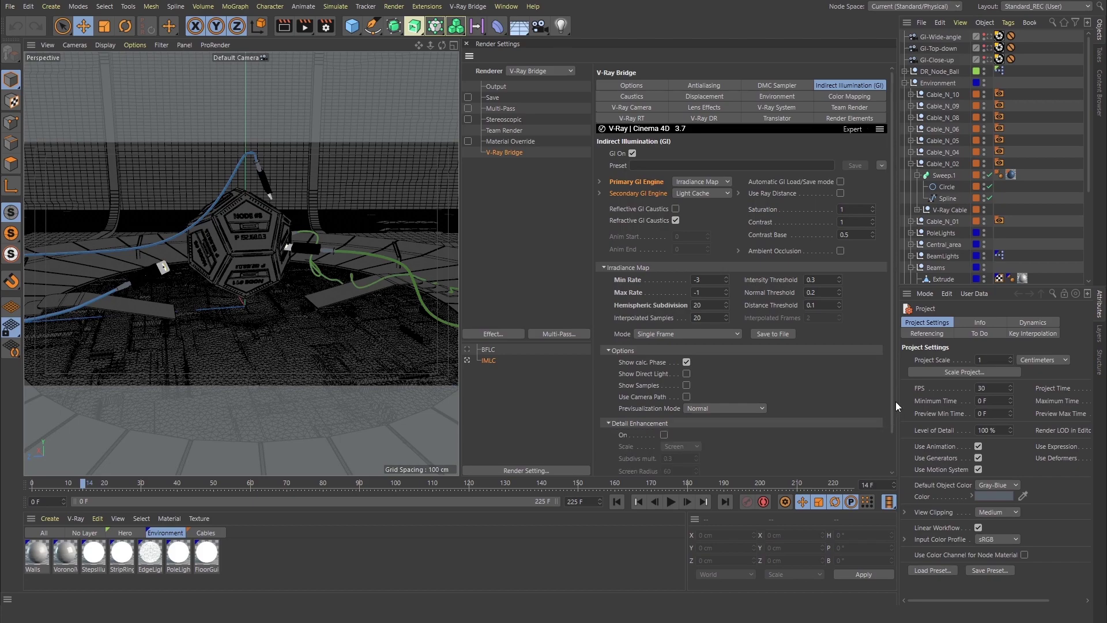
scroll(893, 380, down, 3)
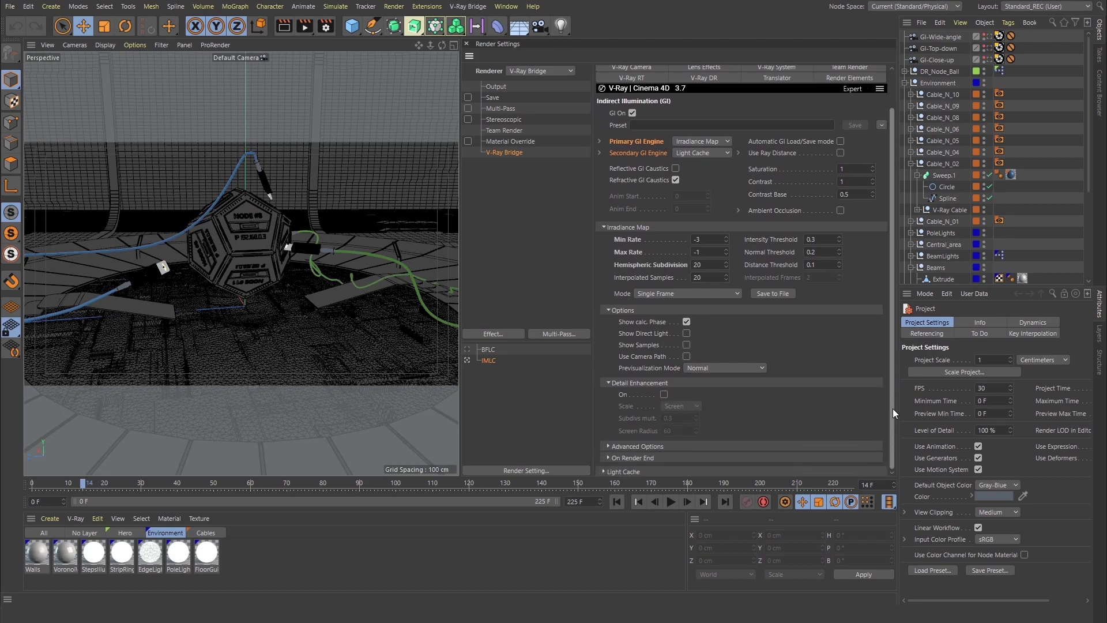
click(870, 459)
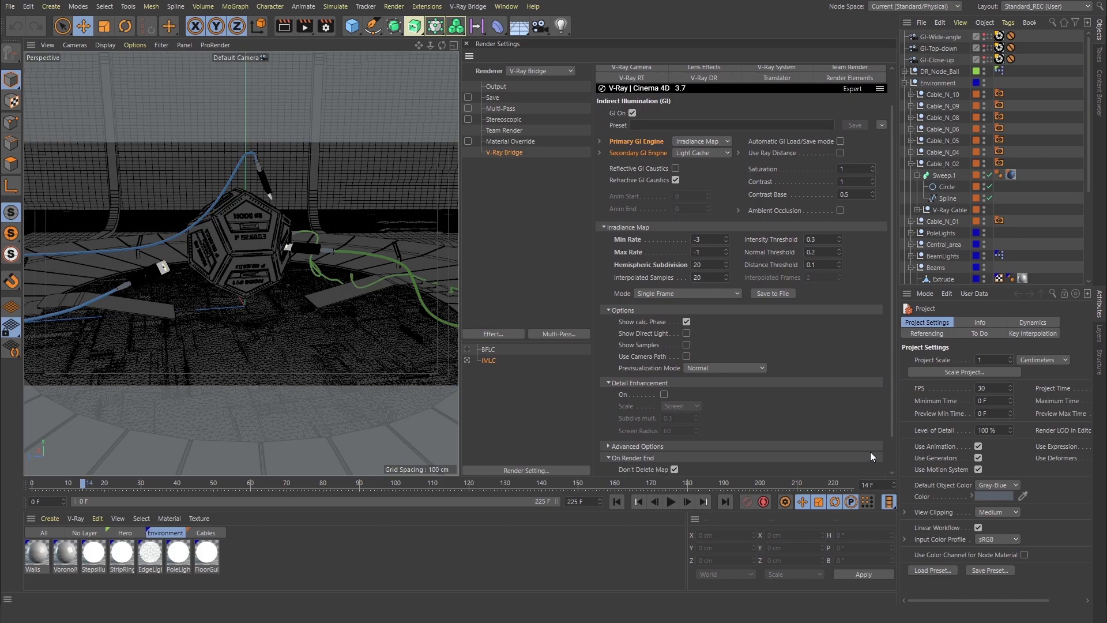
click(871, 450)
drag(890, 354, 899, 428)
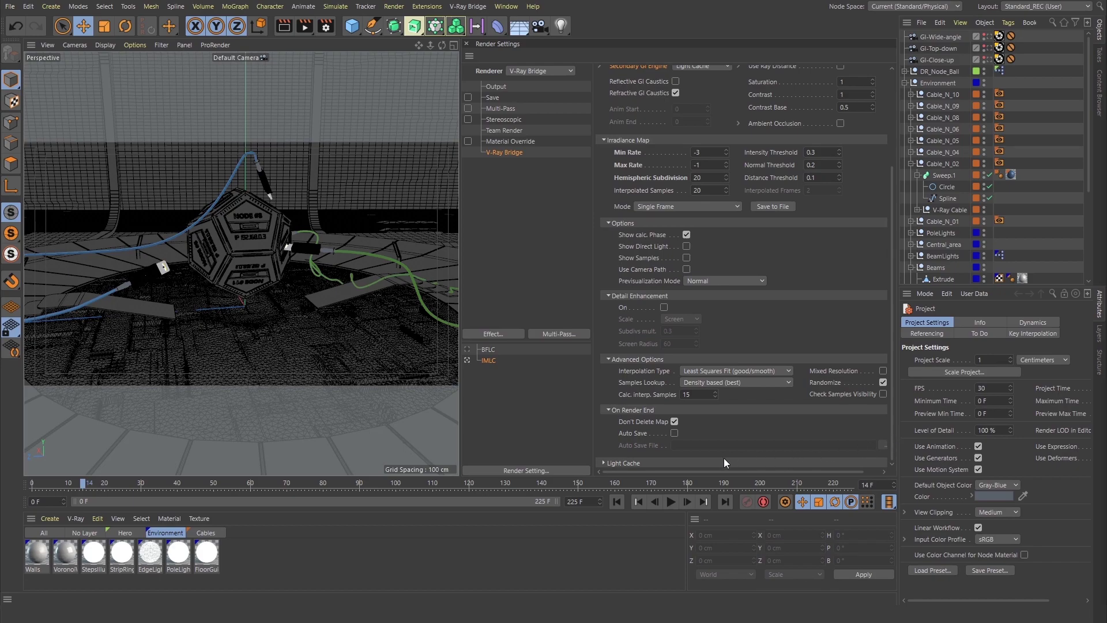
Step: Create a new render setting named "default settings" and set its renderer to V-Ray Bridge
click(538, 470)
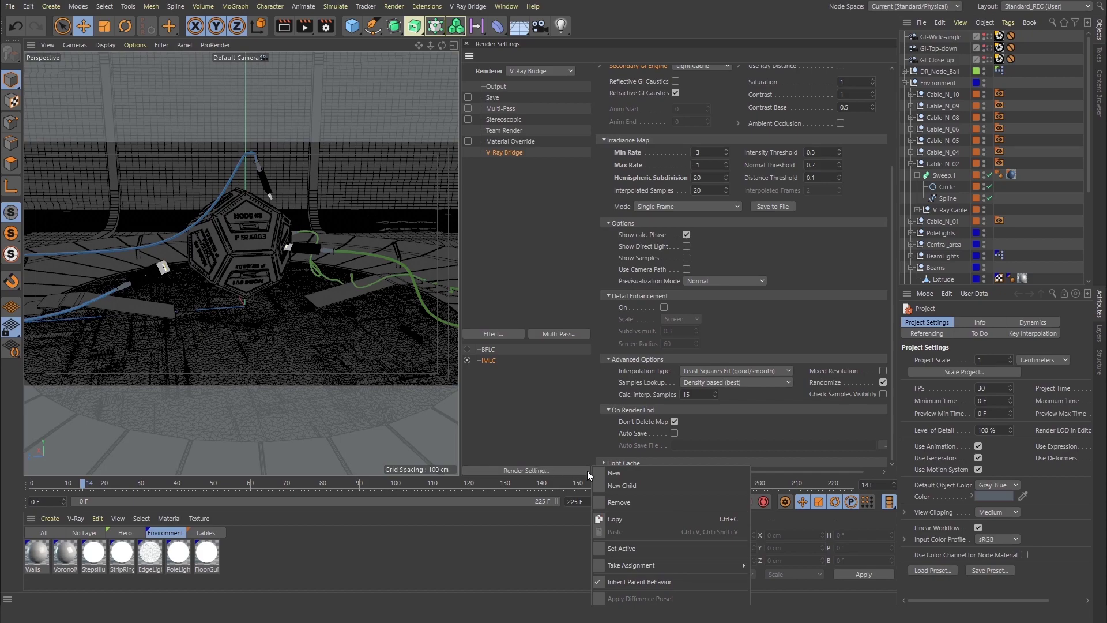
click(645, 475)
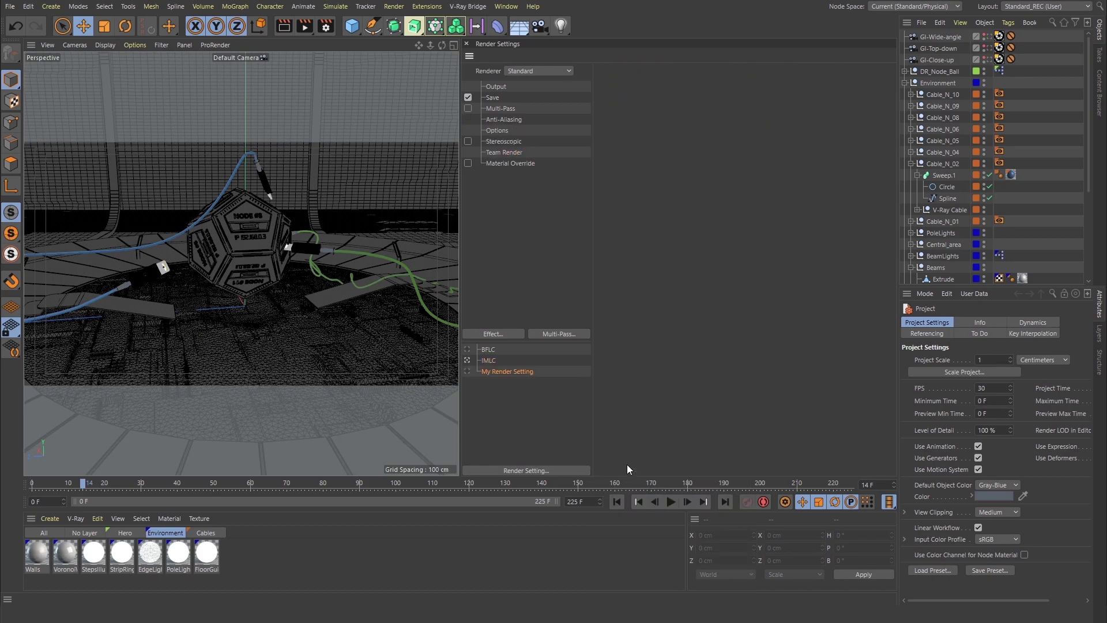
double_click(493, 372)
text(c)
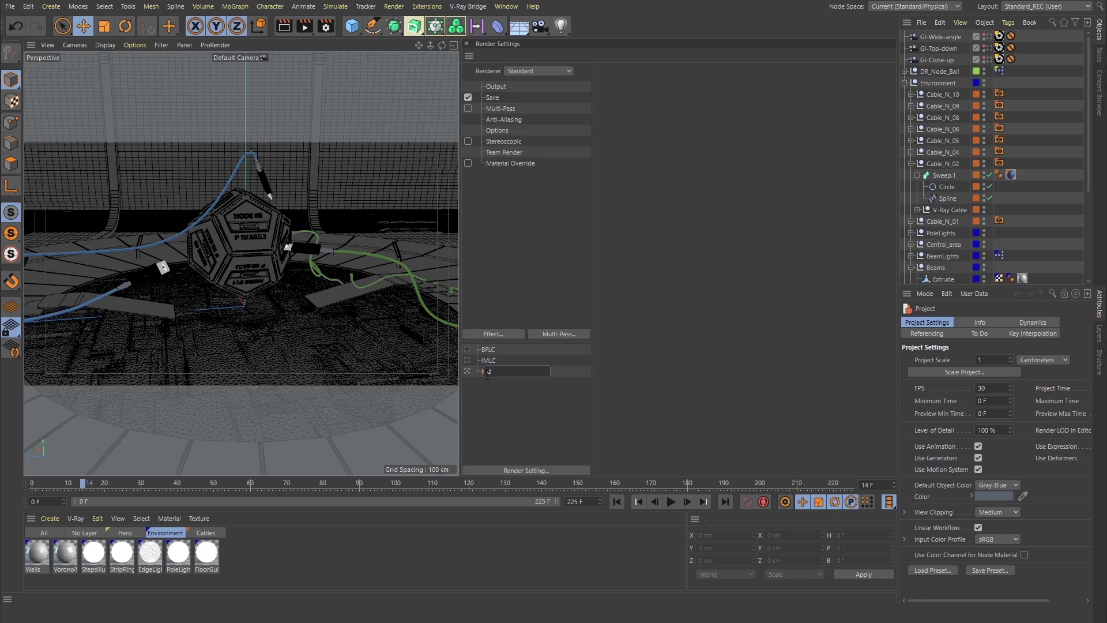
text(efault settings)
key(Return)
click(566, 72)
click(559, 131)
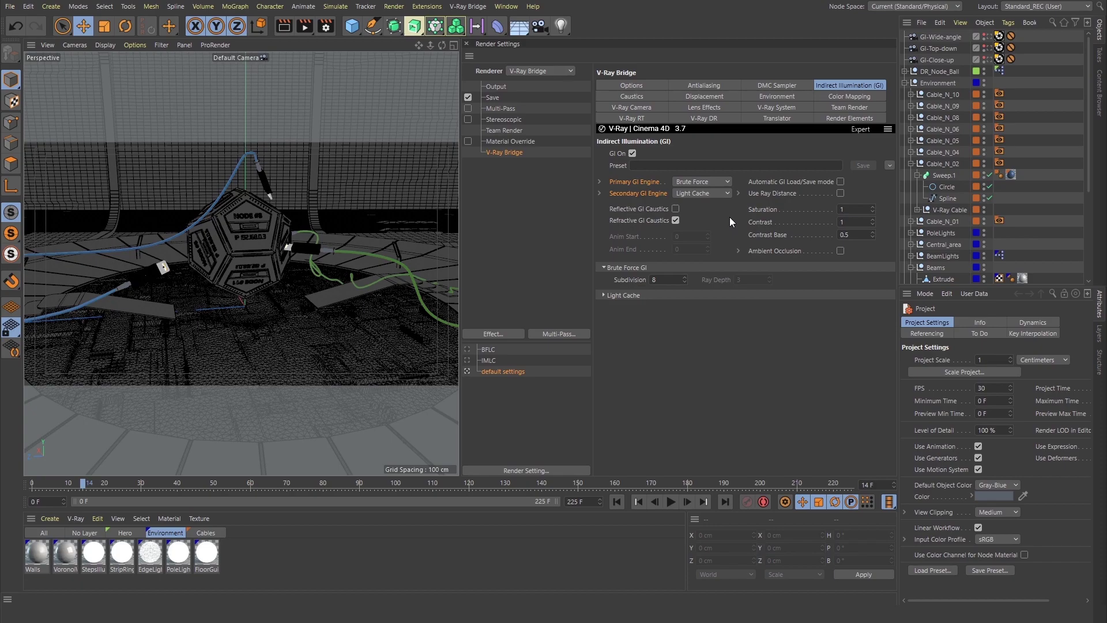
Step: Remove the "default settings" render setting
right_click(482, 376)
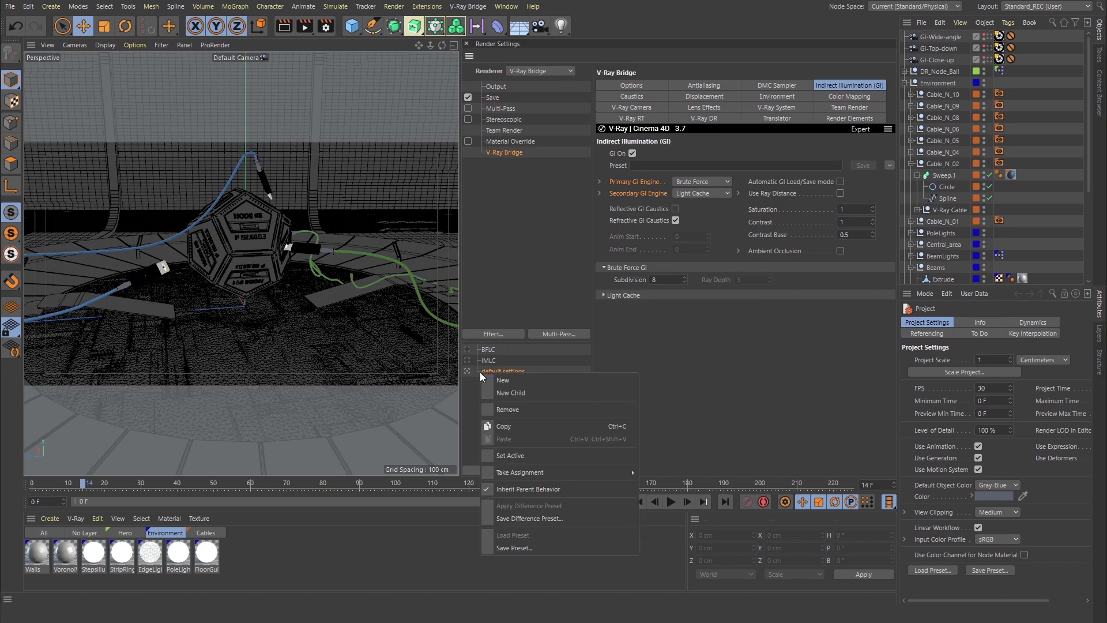
click(514, 407)
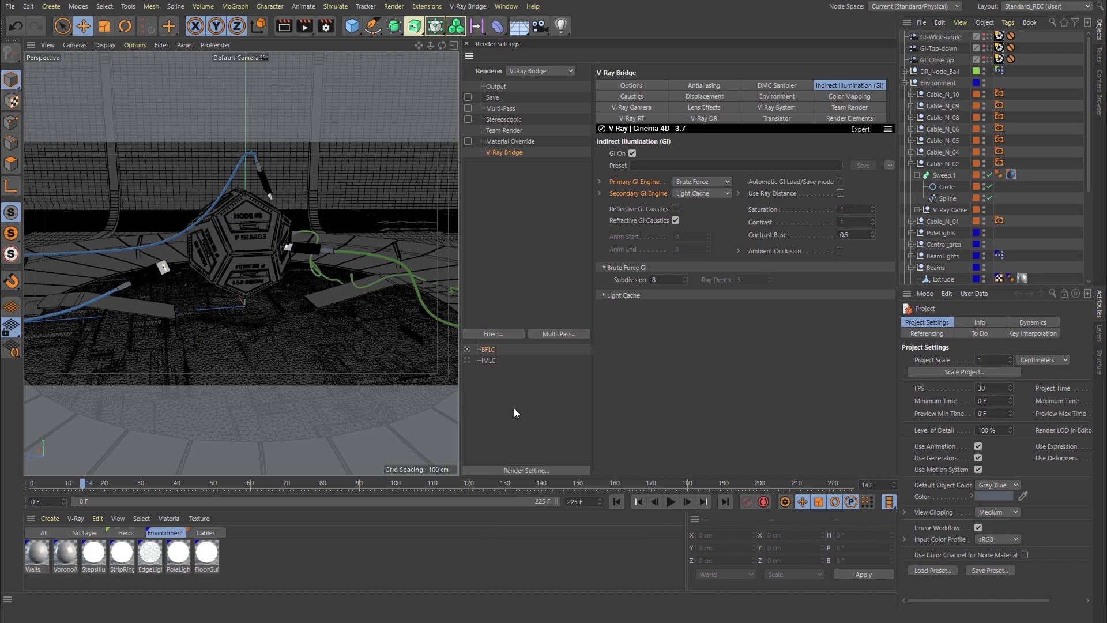
Step: Select BFLC and IMLC together and examine their antialiasing bucket sampler parameters, including the threshold
ctrl+click(490, 361)
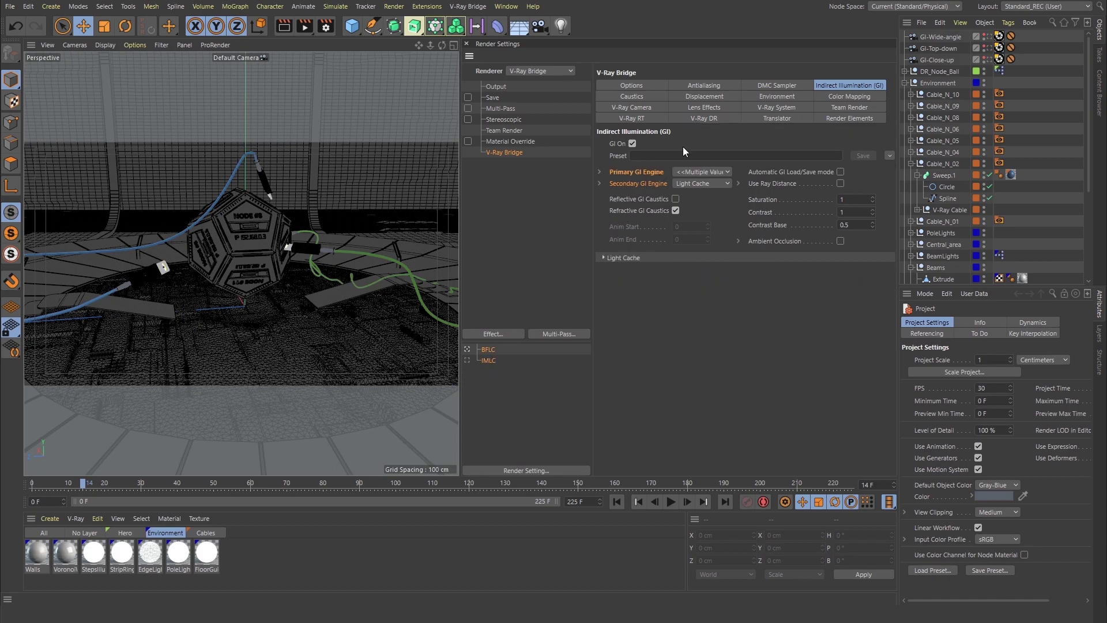
click(730, 85)
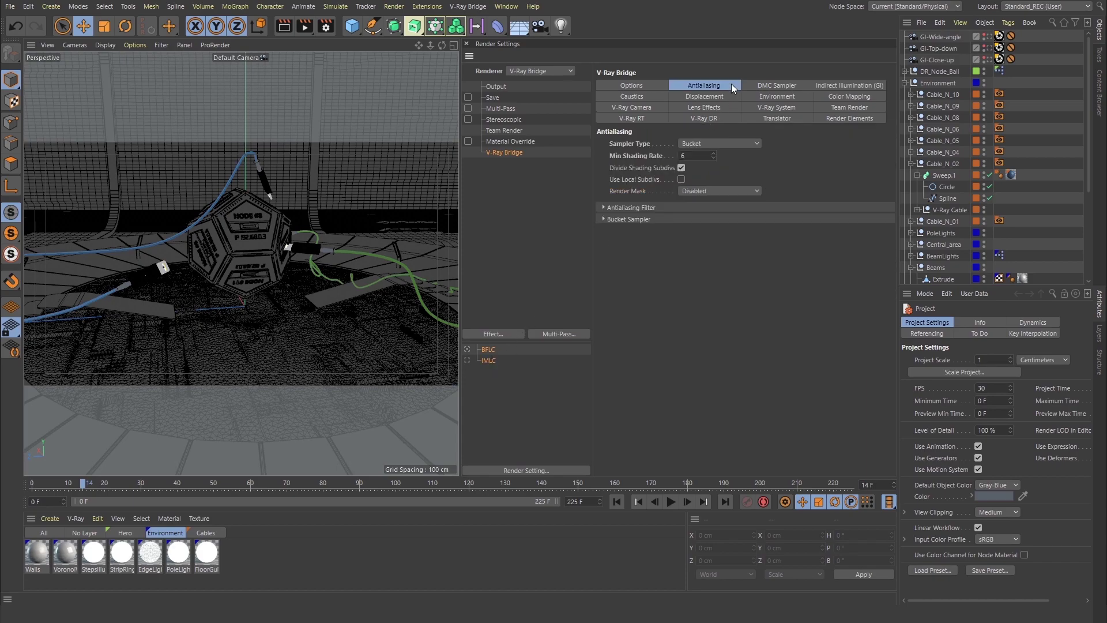
click(822, 221)
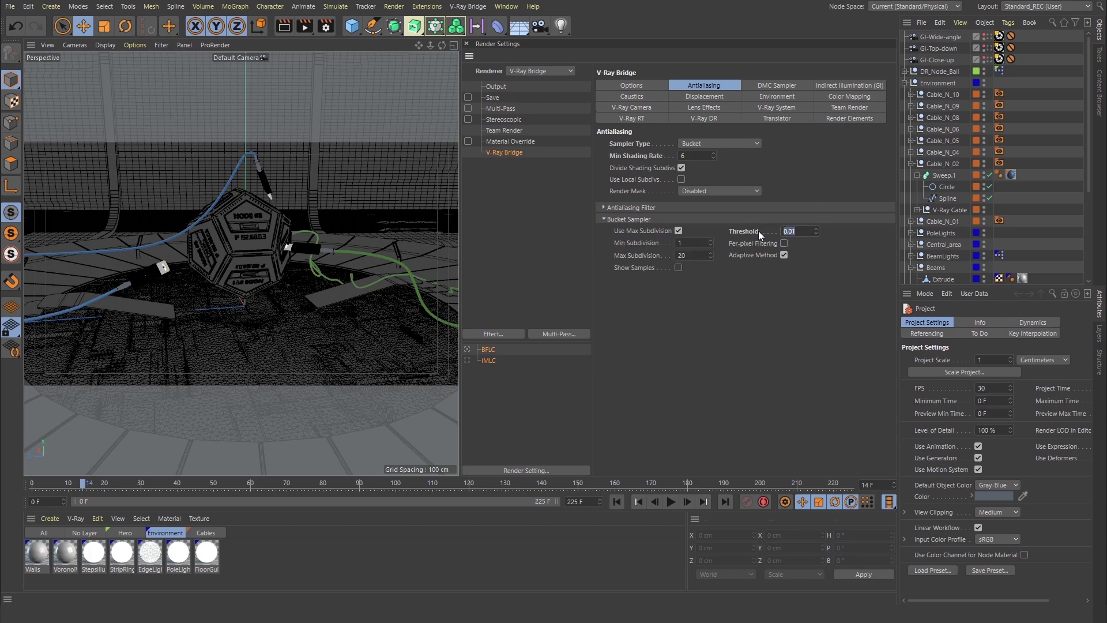
Step: Enable Material Override in the V-Ray options for both the BFLC and IMLC render settings
click(646, 86)
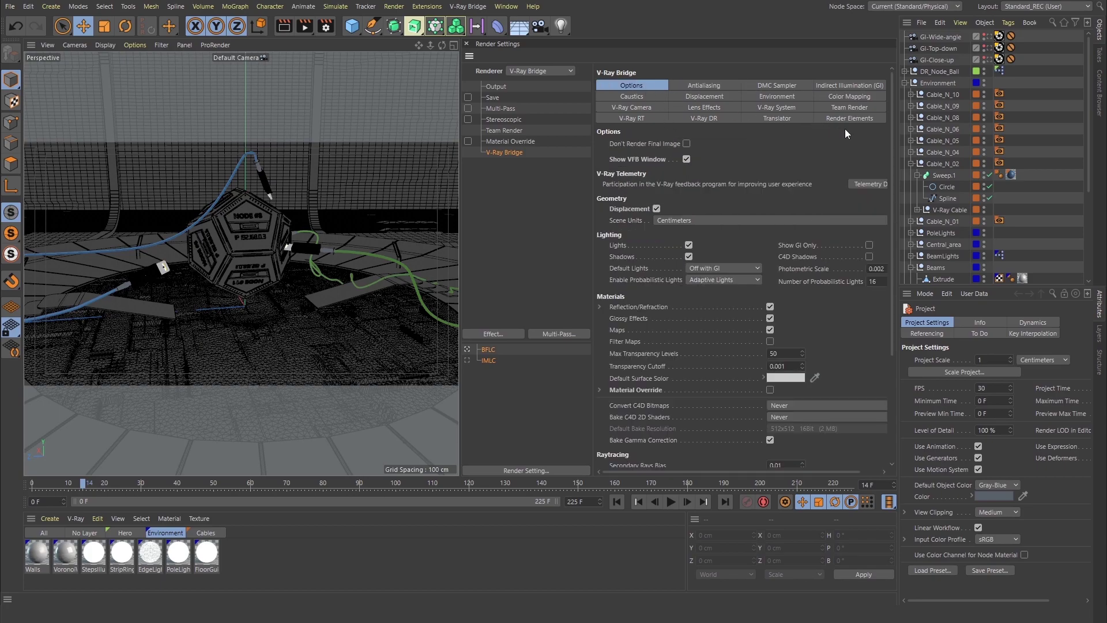
scroll(883, 178, down, 5)
click(770, 254)
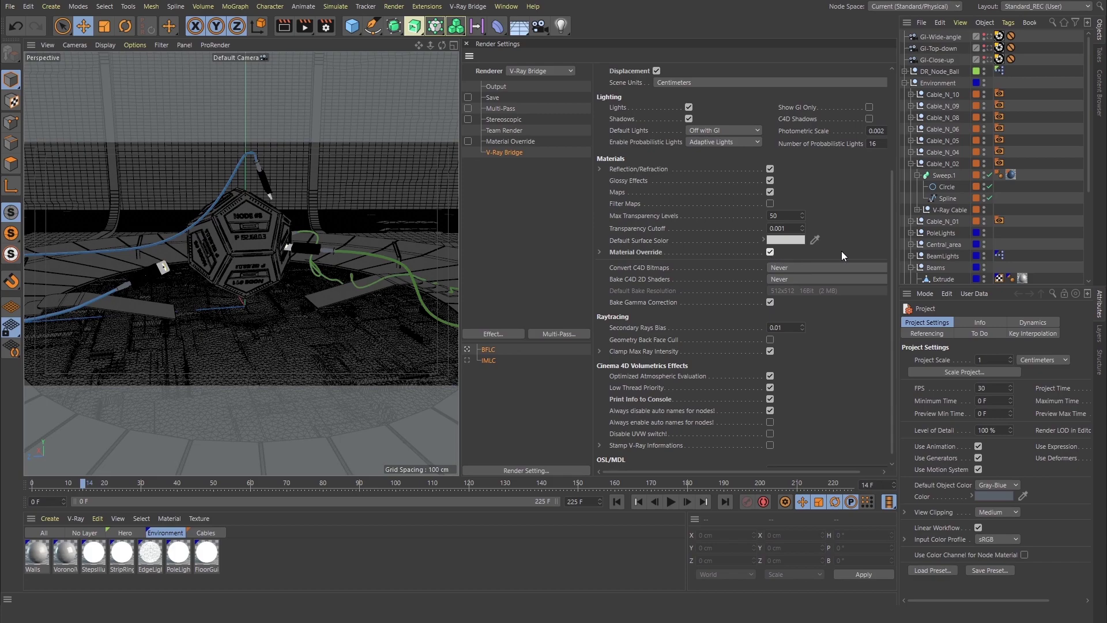
Step: View the scene through the GI-Wide-angle camera and render it with the BFLC setting
click(78, 47)
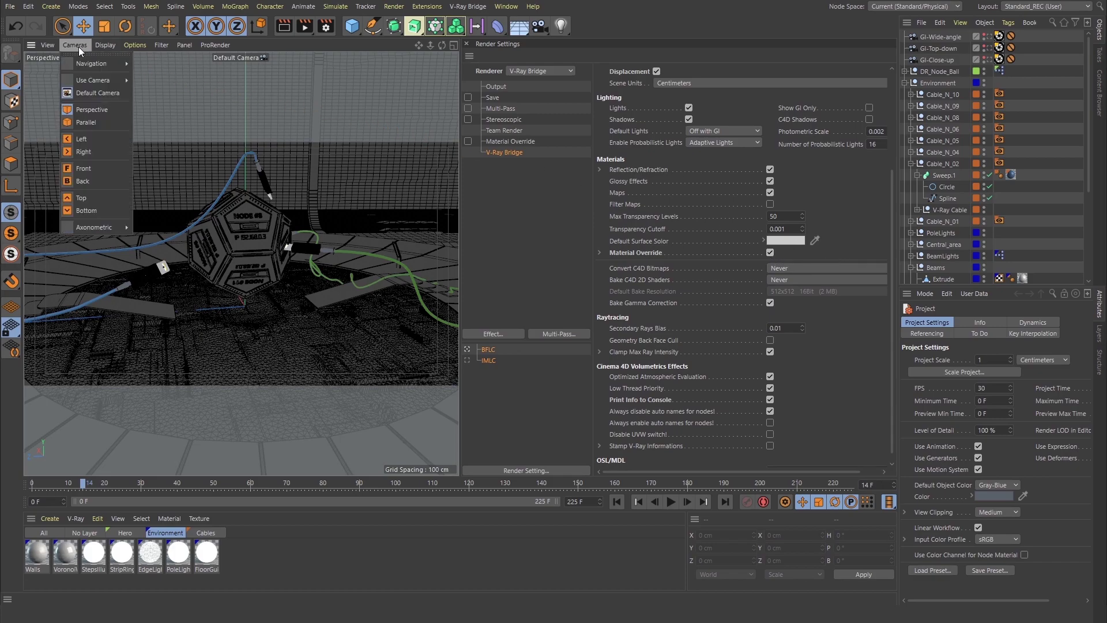
mouse_move(77, 79)
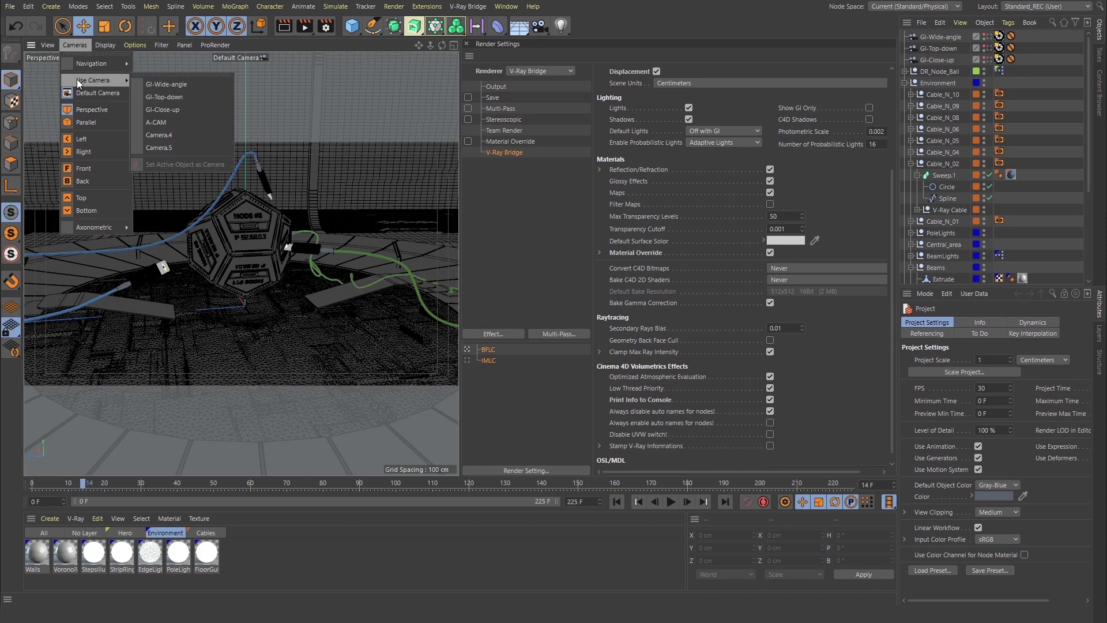
click(172, 85)
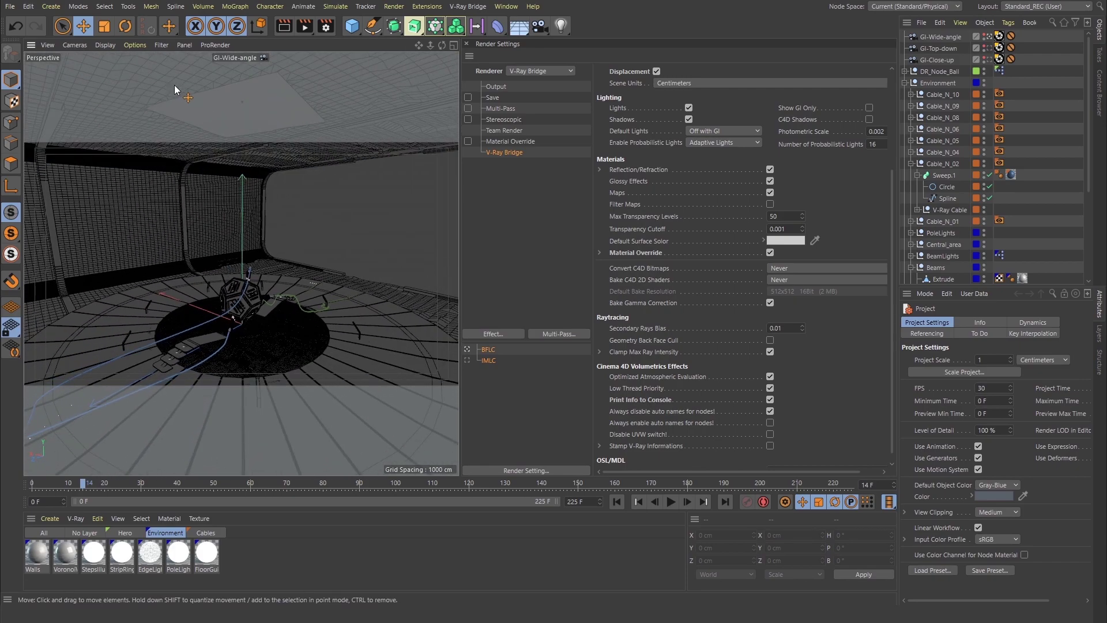
click(306, 27)
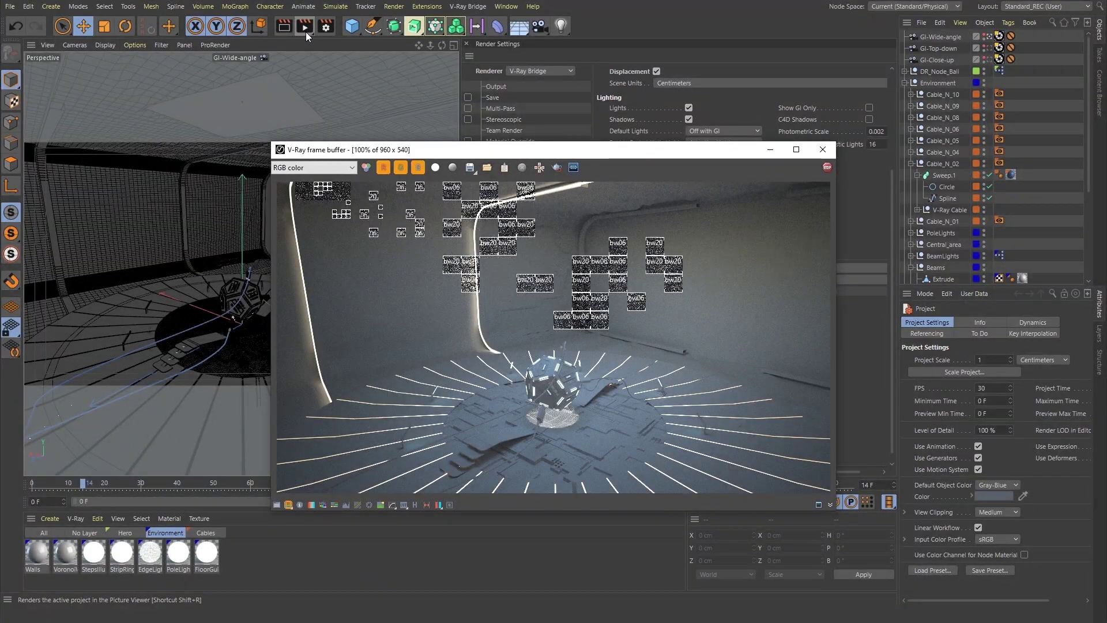
Step: Make IMLC the active render setting and render the wide-angle view with it
click(394, 6)
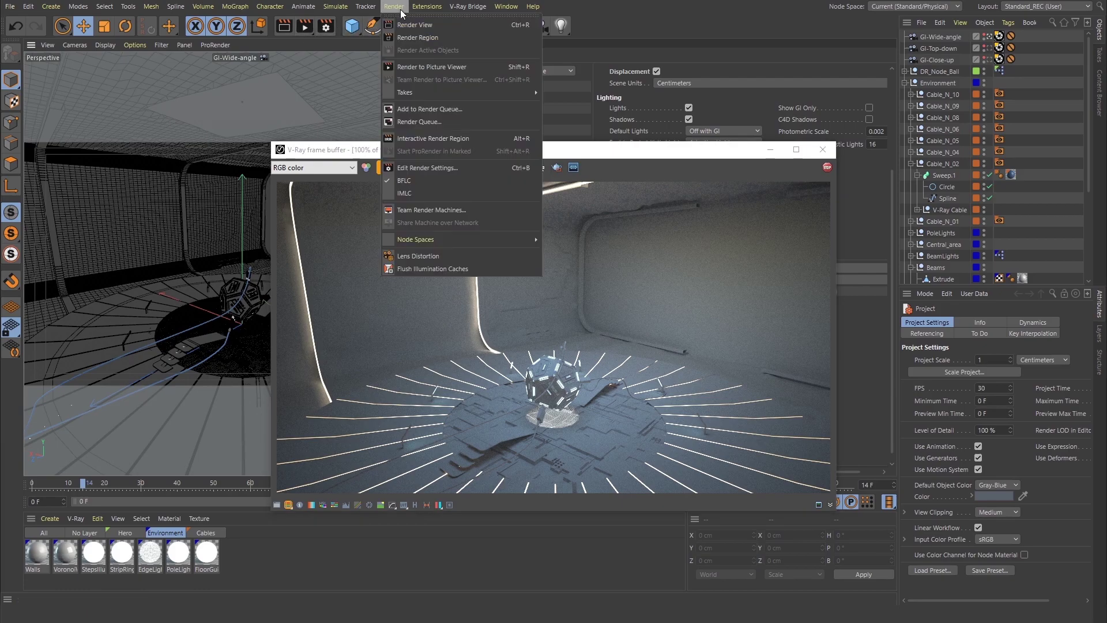
click(463, 192)
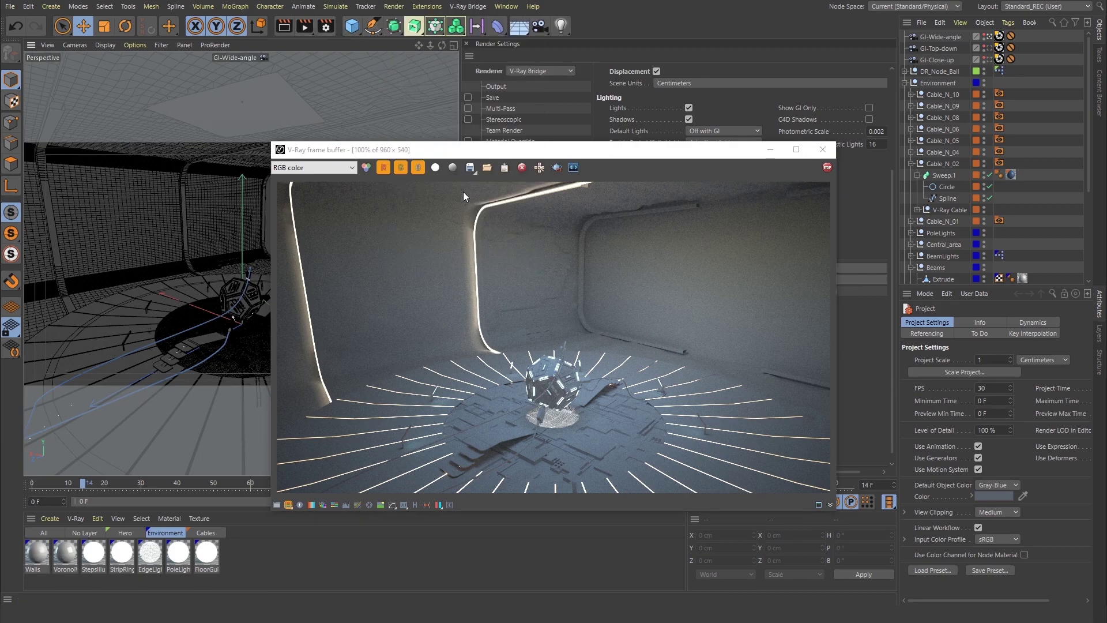
click(312, 24)
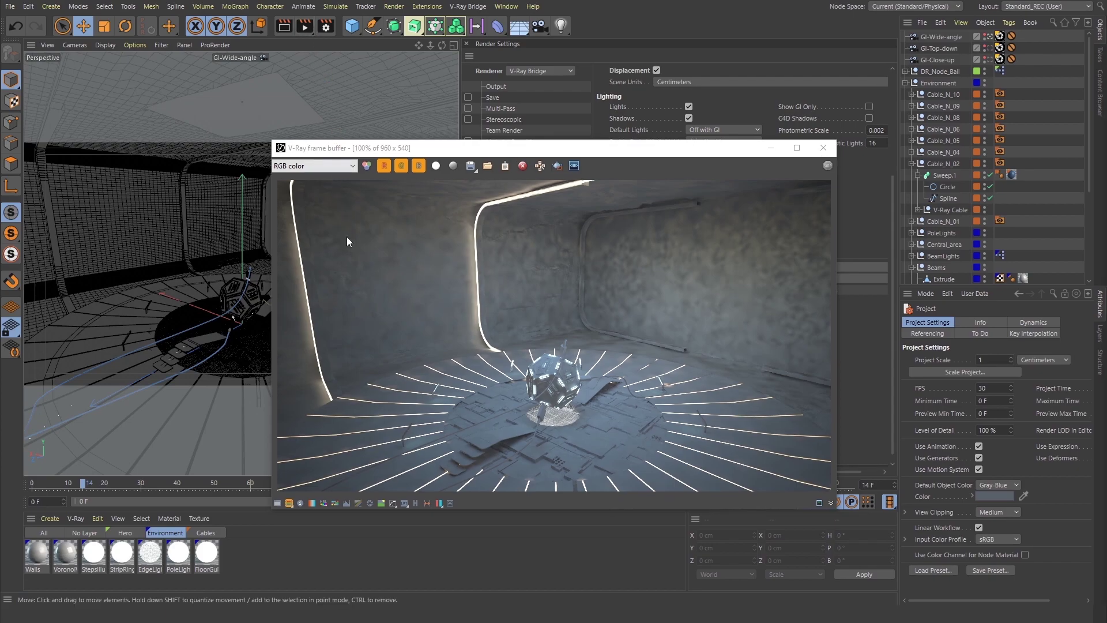
Step: Show the render history in the V-Ray frame buffer and load the top-down irradiance map render
click(416, 503)
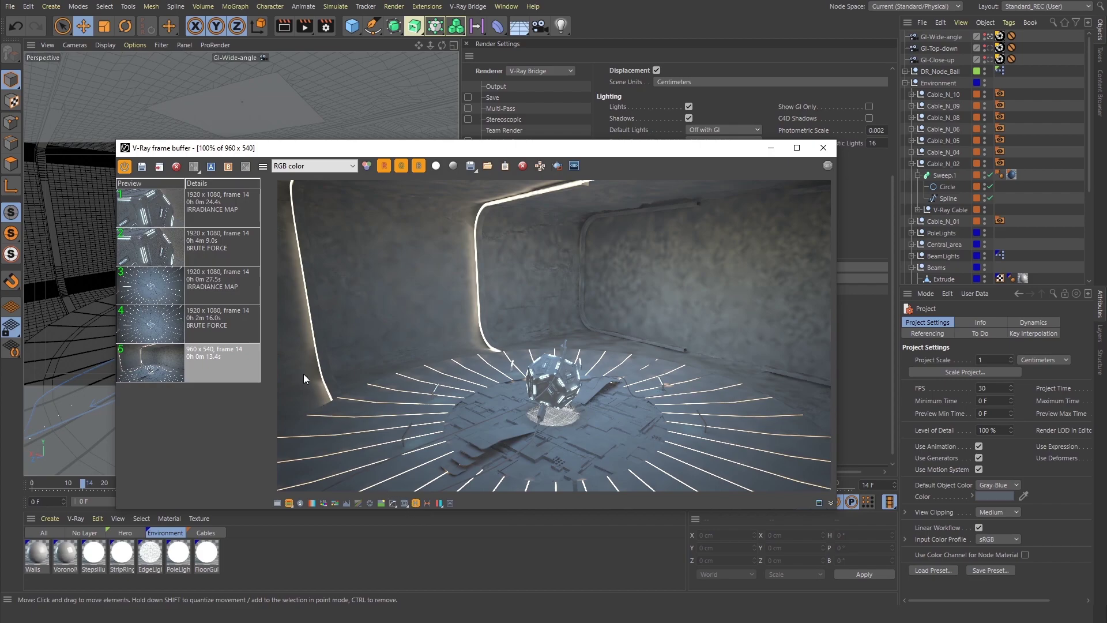
click(238, 297)
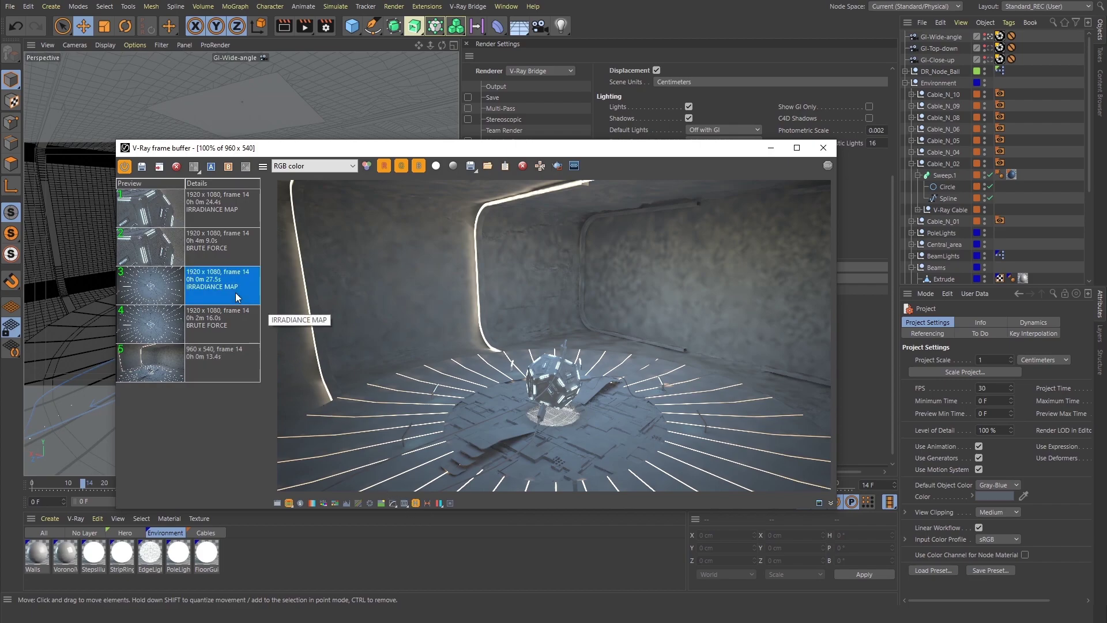
right_click(237, 291)
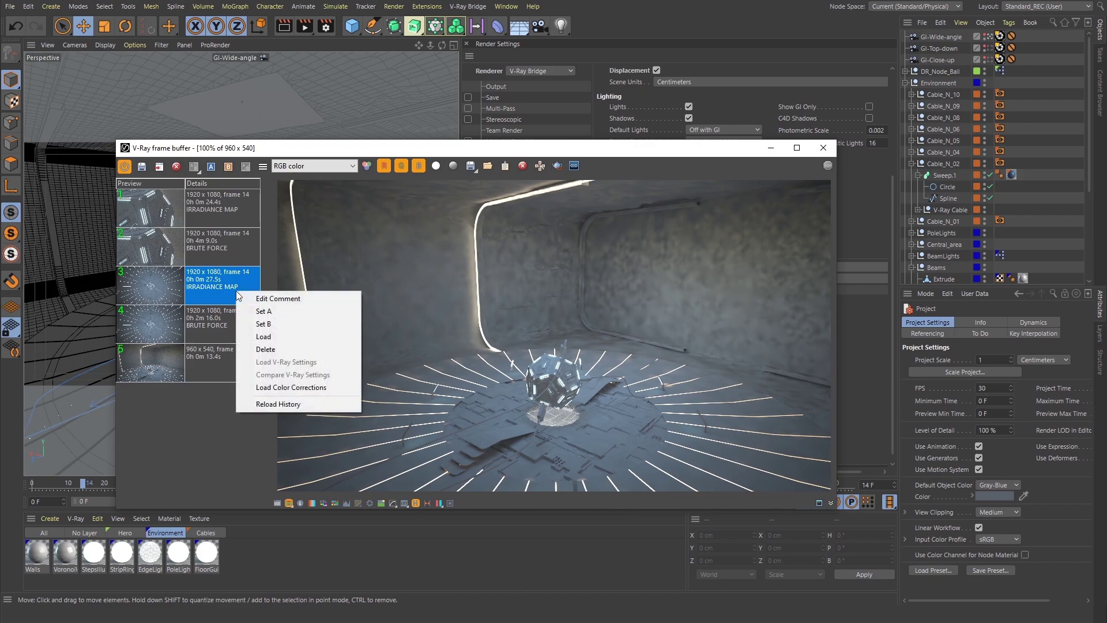
click(303, 339)
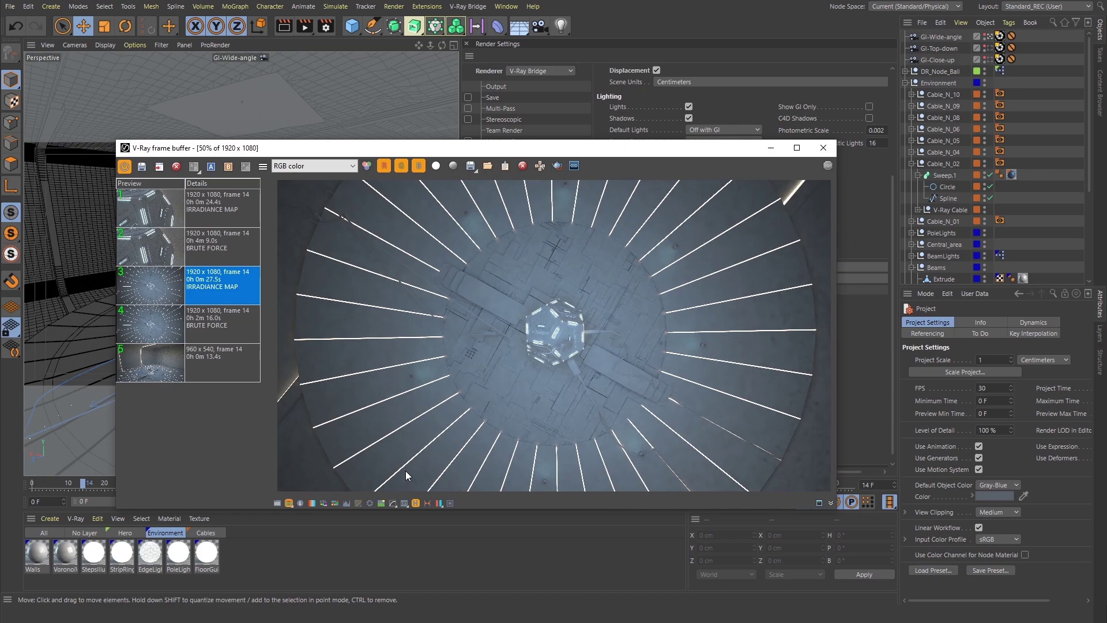
Step: Inspect the top-down irradiance map render at 100% around the floor light strips for GI artifacts
double_click(417, 382)
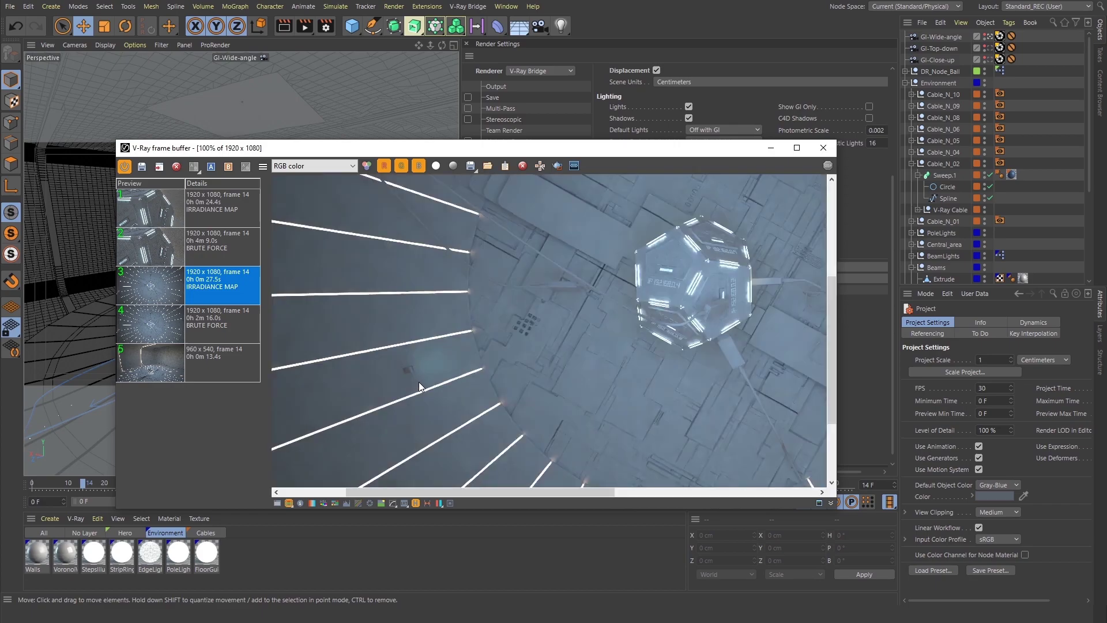
click(441, 386)
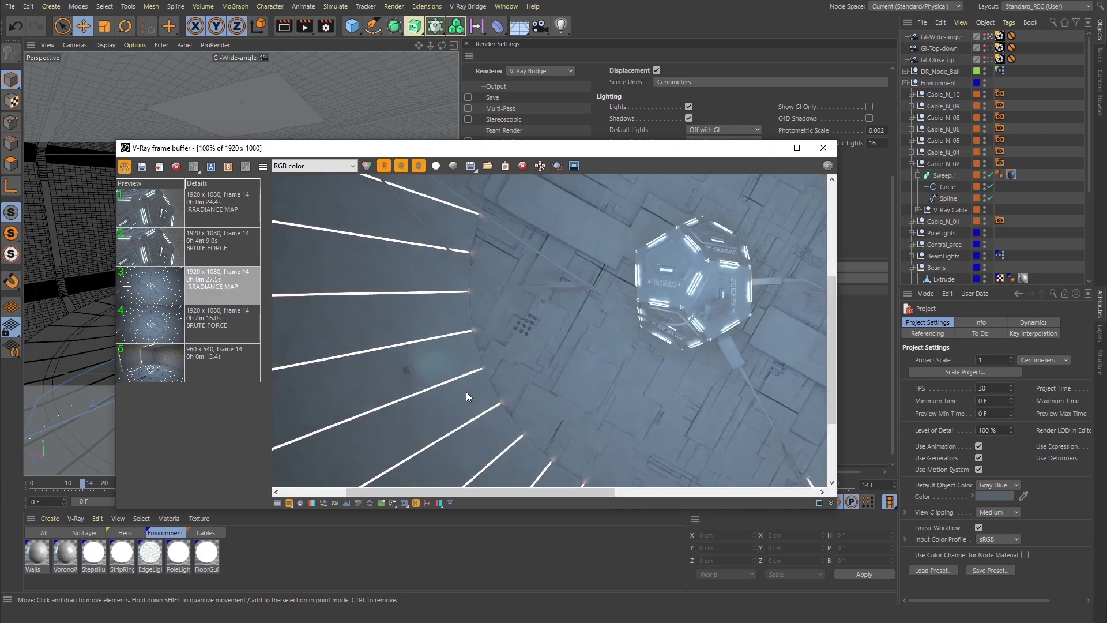
drag(468, 393, 510, 358)
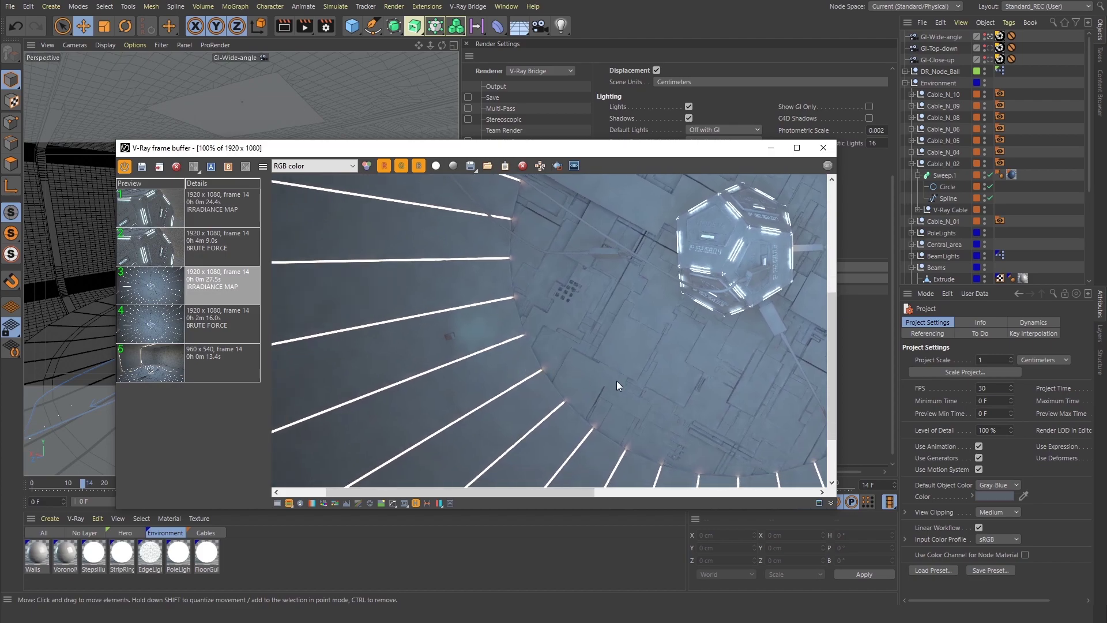
drag(762, 417, 552, 294)
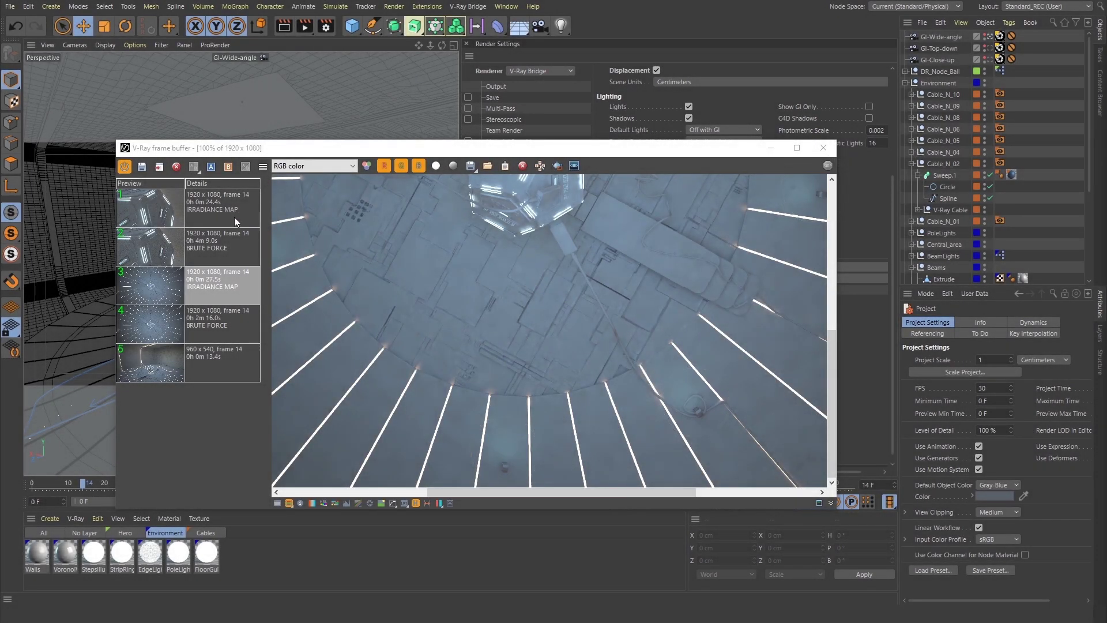
Step: Load the close-up irradiance map render from the history and examine the node ball's panels and light strips at 100% for GI artifacts
click(217, 212)
right_click(217, 212)
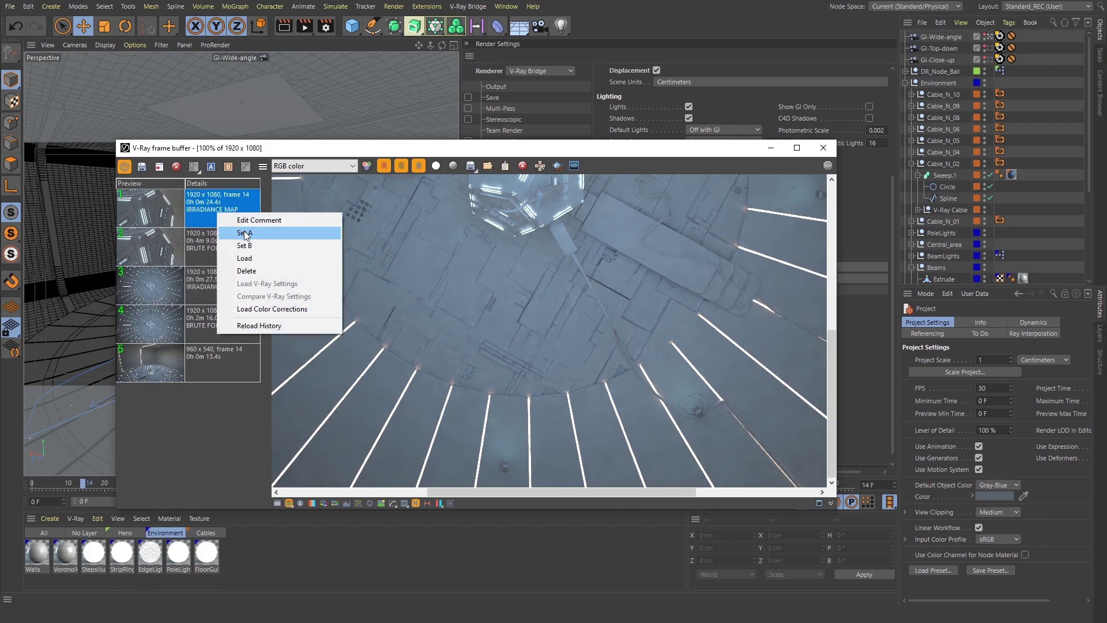
click(261, 256)
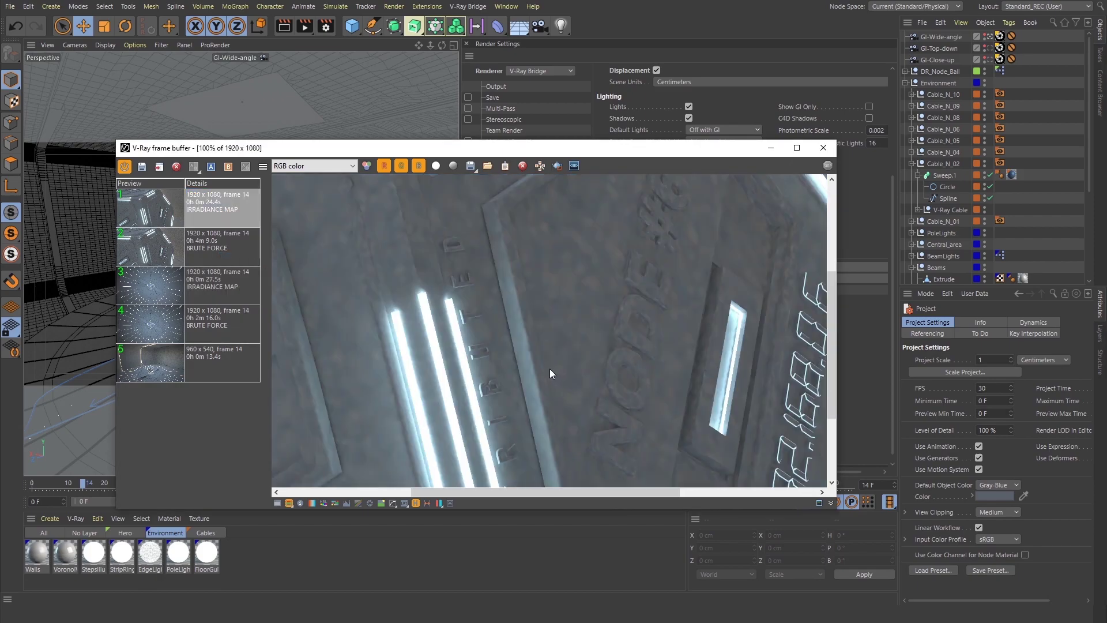
middle_drag(549, 368, 596, 264)
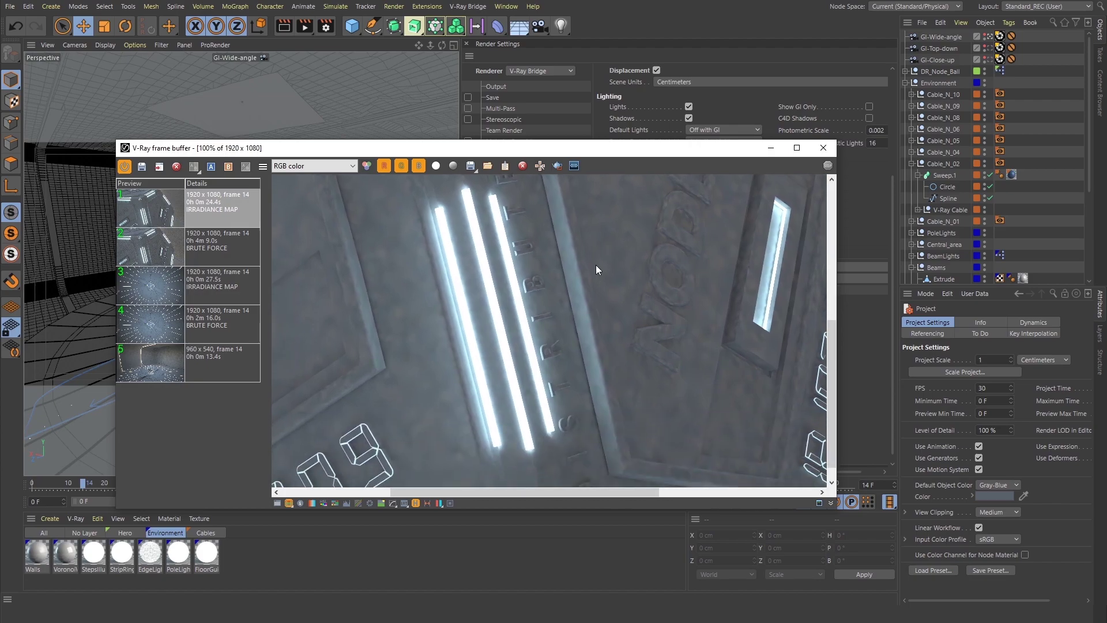
middle_drag(693, 345, 538, 332)
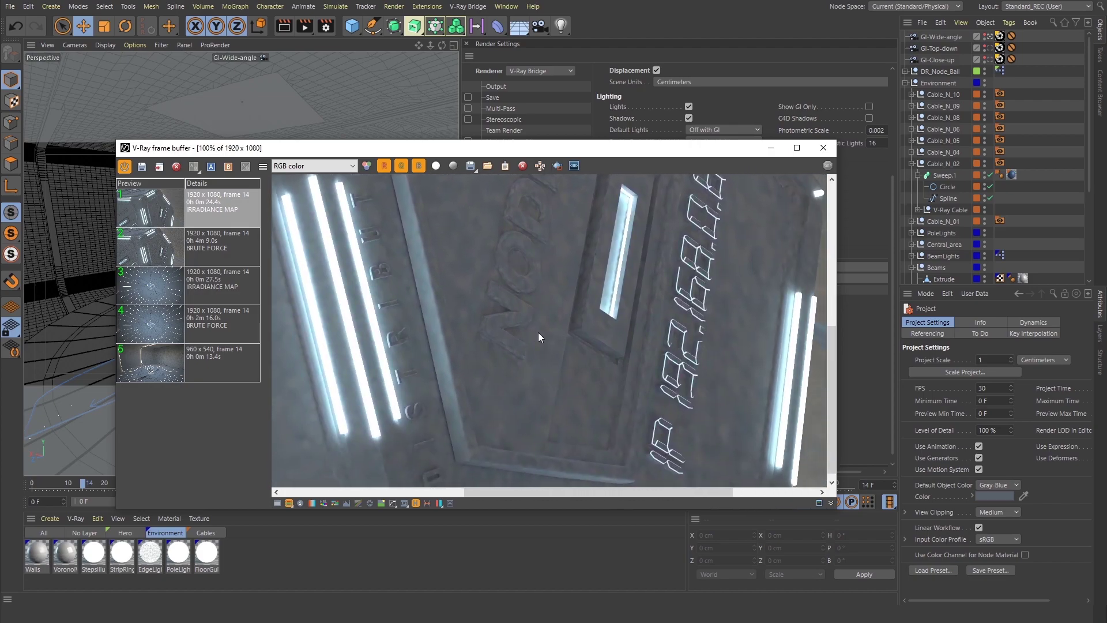
middle_drag(604, 247, 594, 414)
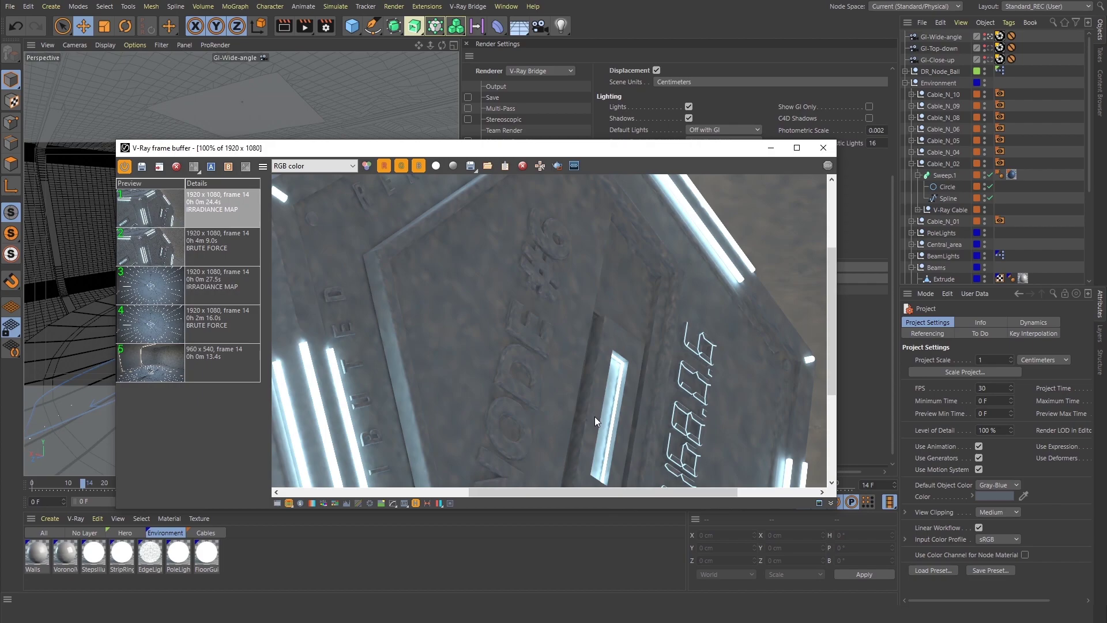
scroll(594, 416, down, 2)
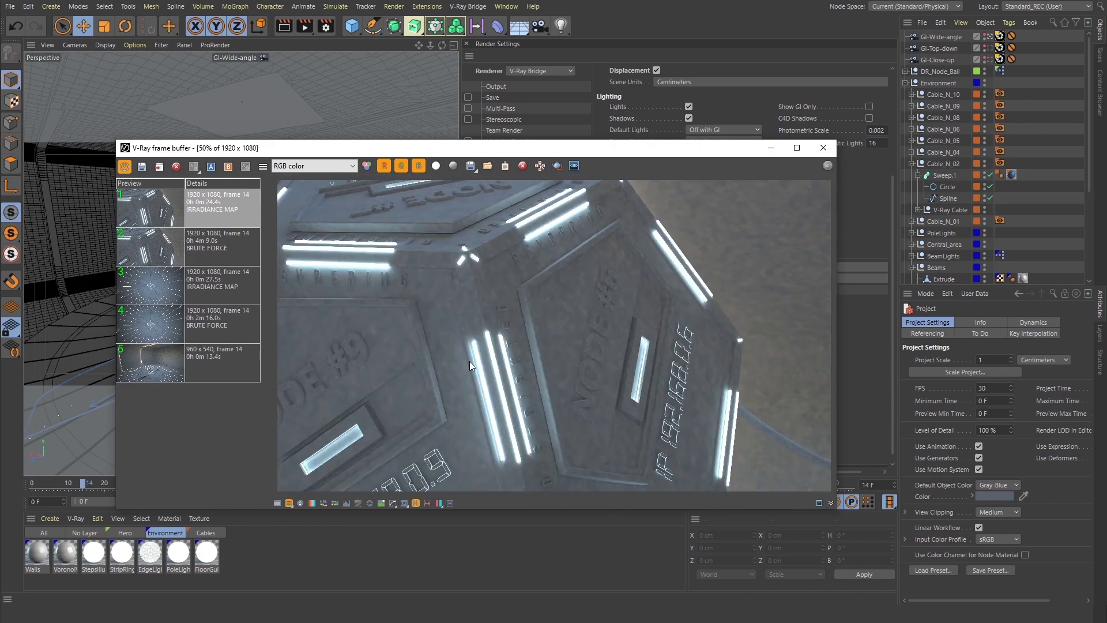
Step: Set up an A/B comparison with the close-up irradiance map render as A and the close-up brute force render as B
right_click(208, 222)
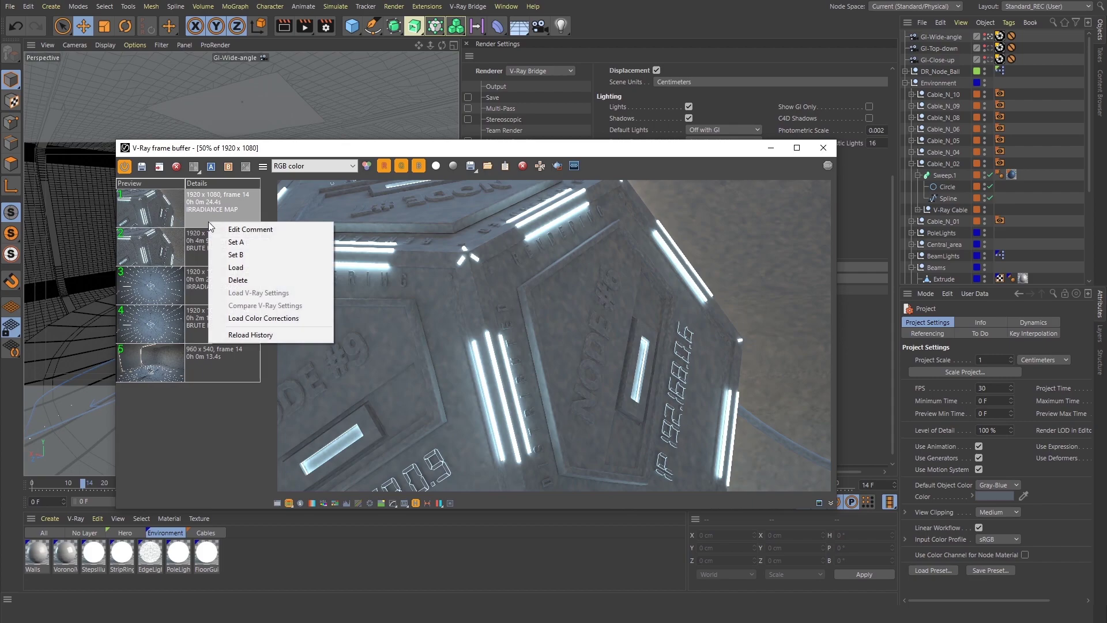
click(275, 243)
click(240, 244)
right_click(240, 244)
click(300, 278)
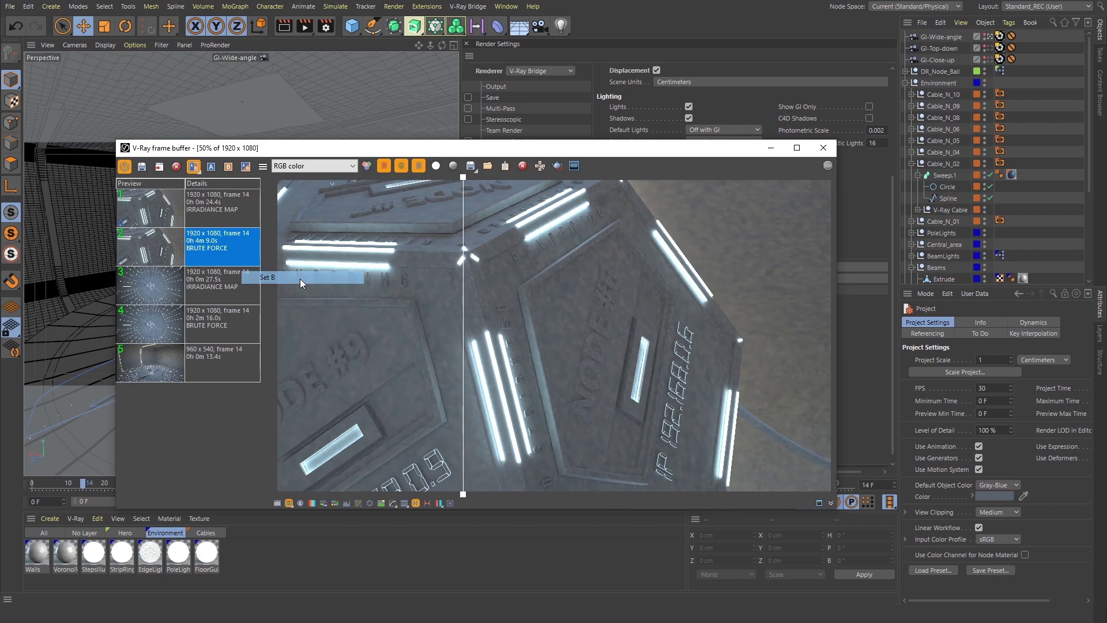
Step: Sweep the A/B divider across the close-up render and compare the two GI results at 100% around the NODE lettering
drag(463, 181, 840, 233)
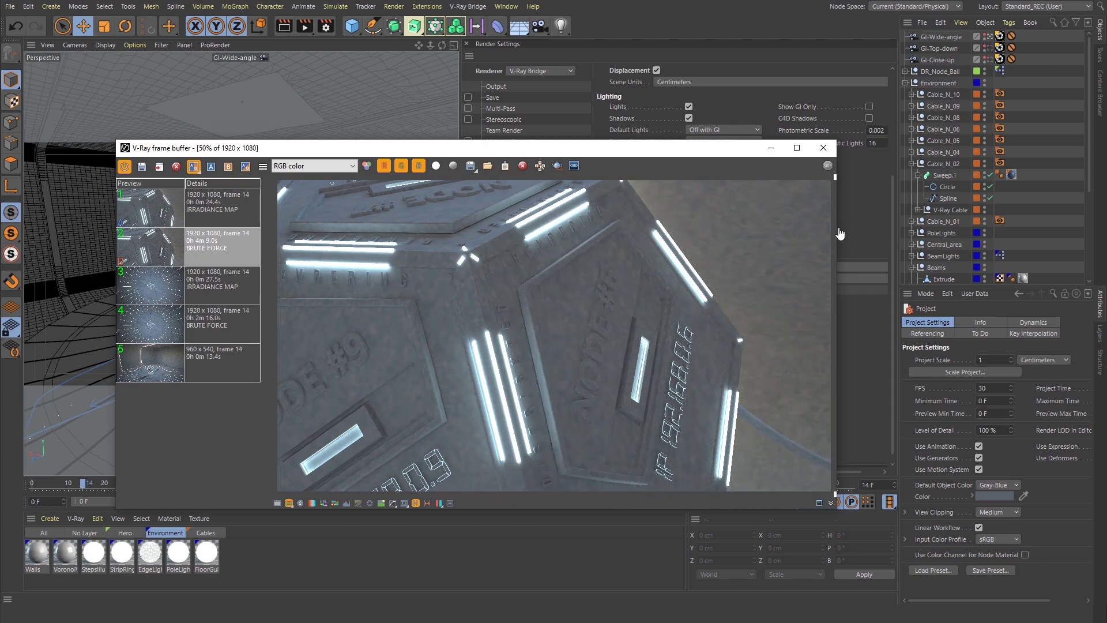
drag(740, 240, 628, 407)
double_click(539, 391)
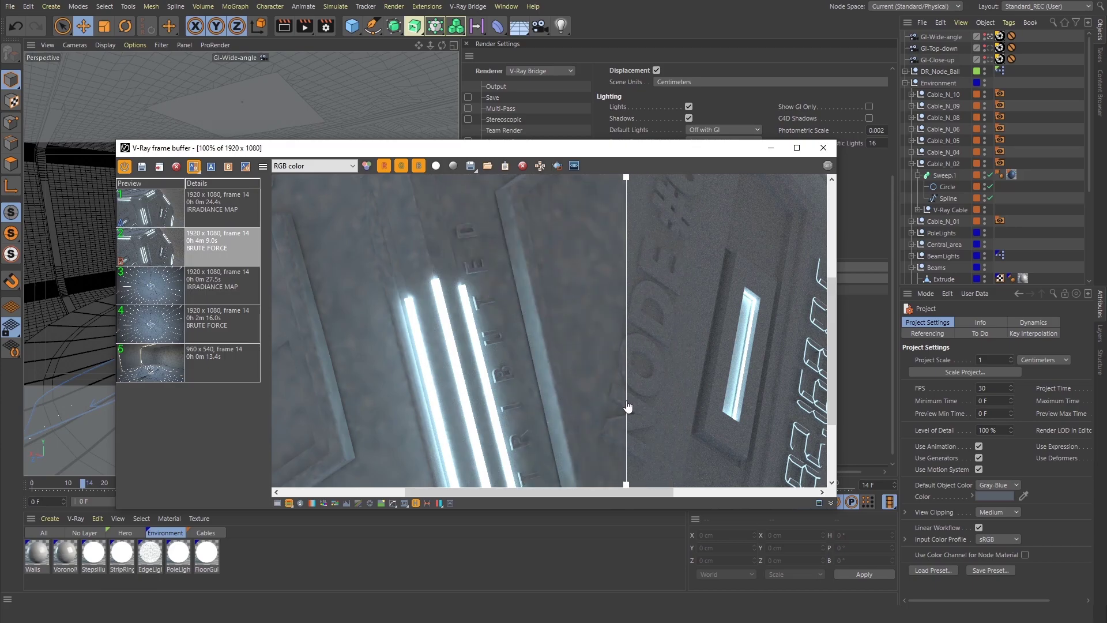
scroll(628, 407, down, 1)
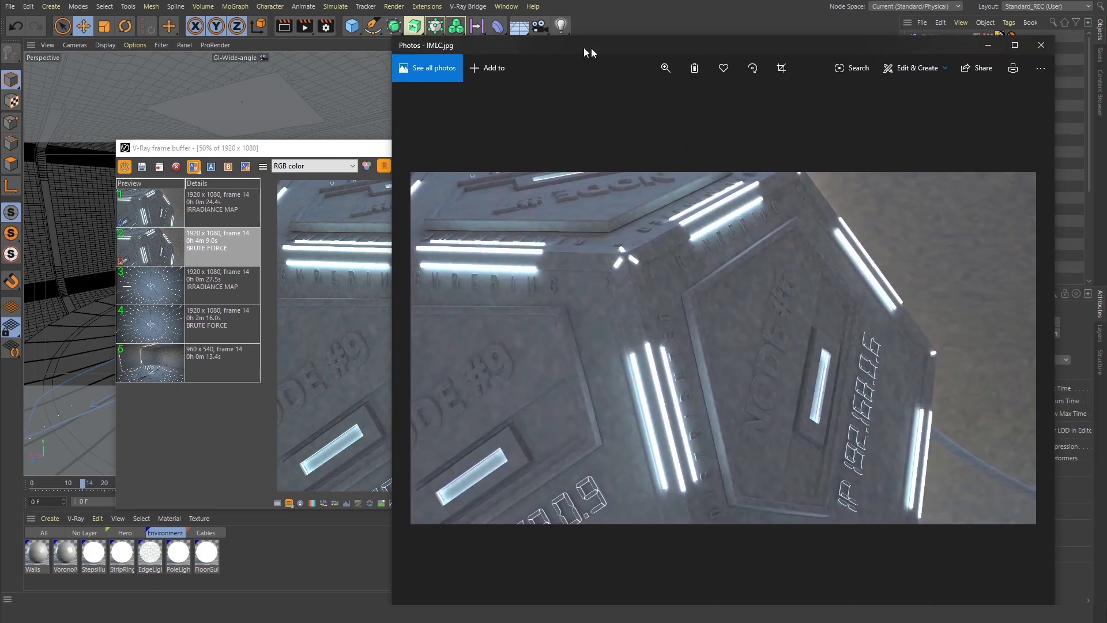
Step: In the Photos app, compare IMLC.jpg with the brute force image and the BFLCvIMLC.jpg side-by-side, and close the viewer
drag(590, 48, 420, 13)
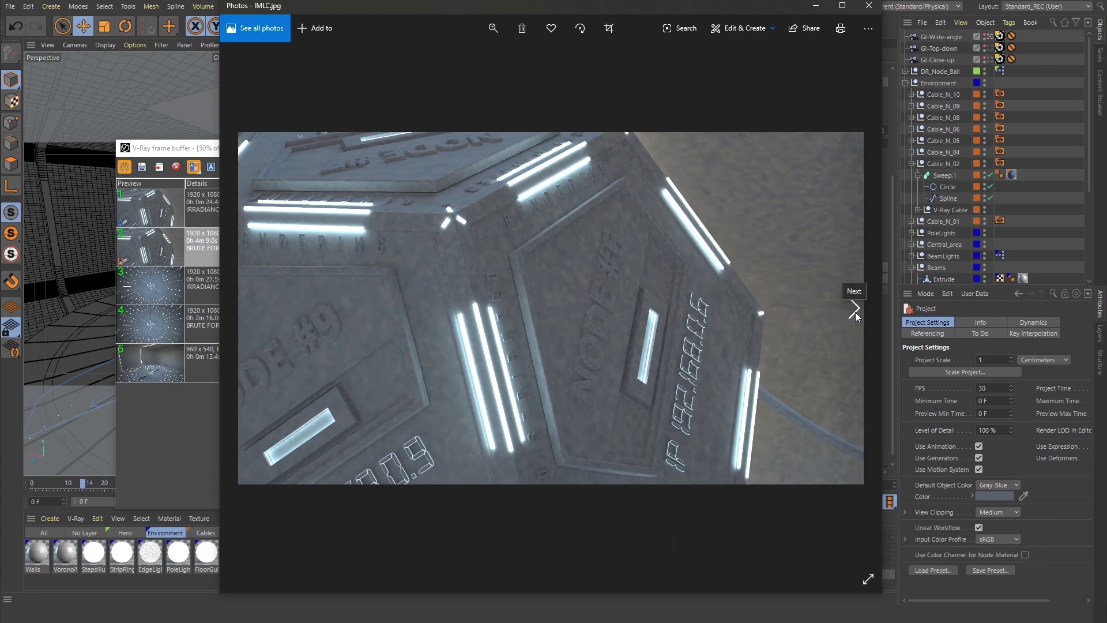
click(856, 313)
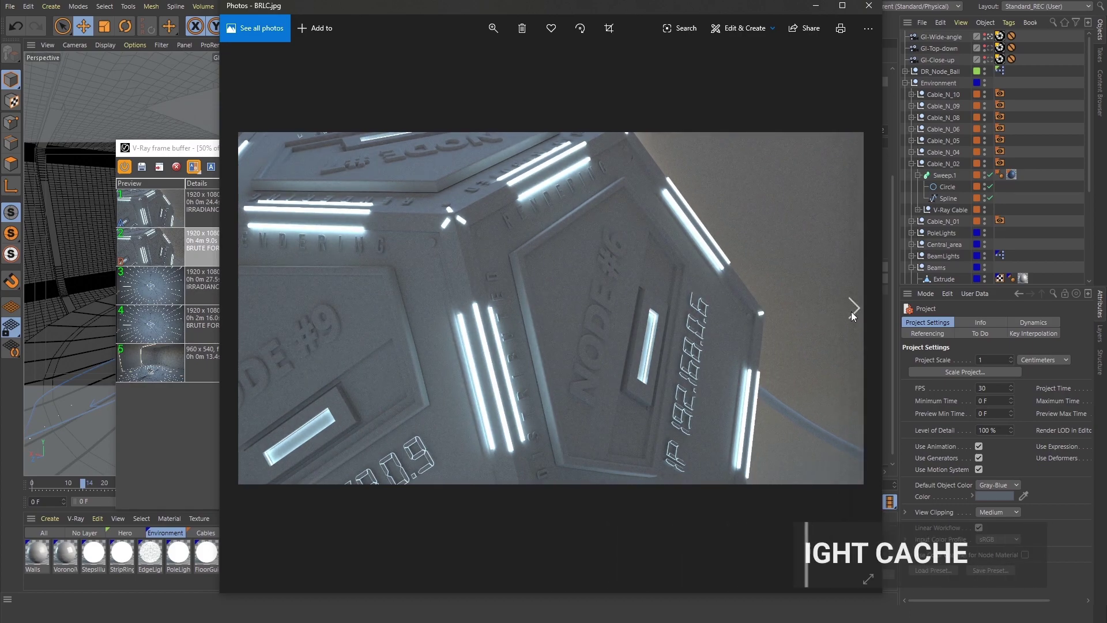
click(856, 312)
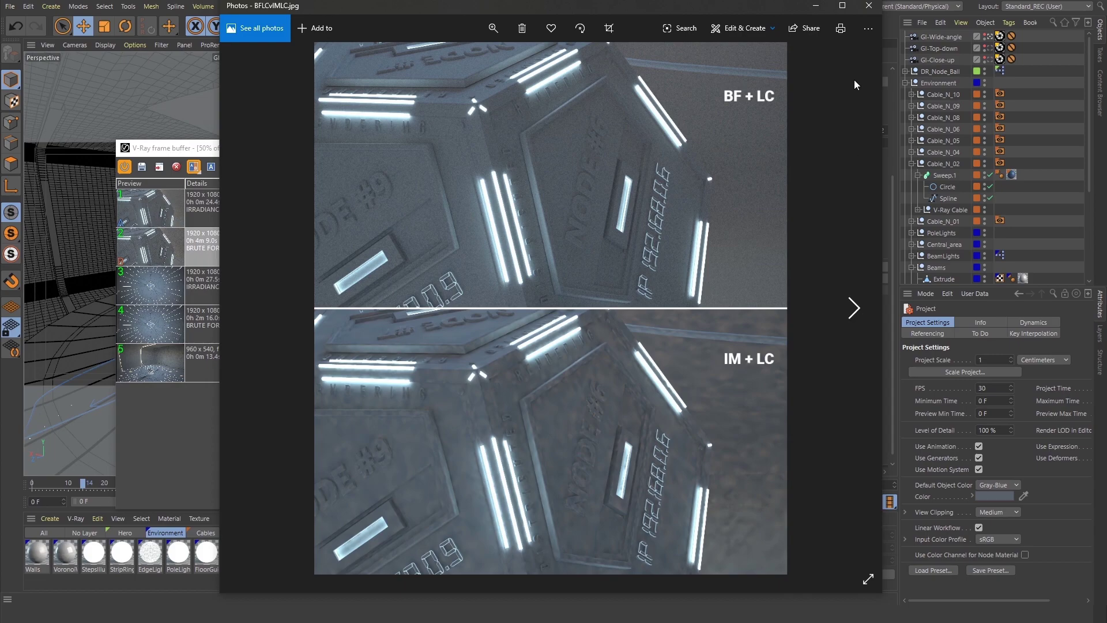
click(868, 5)
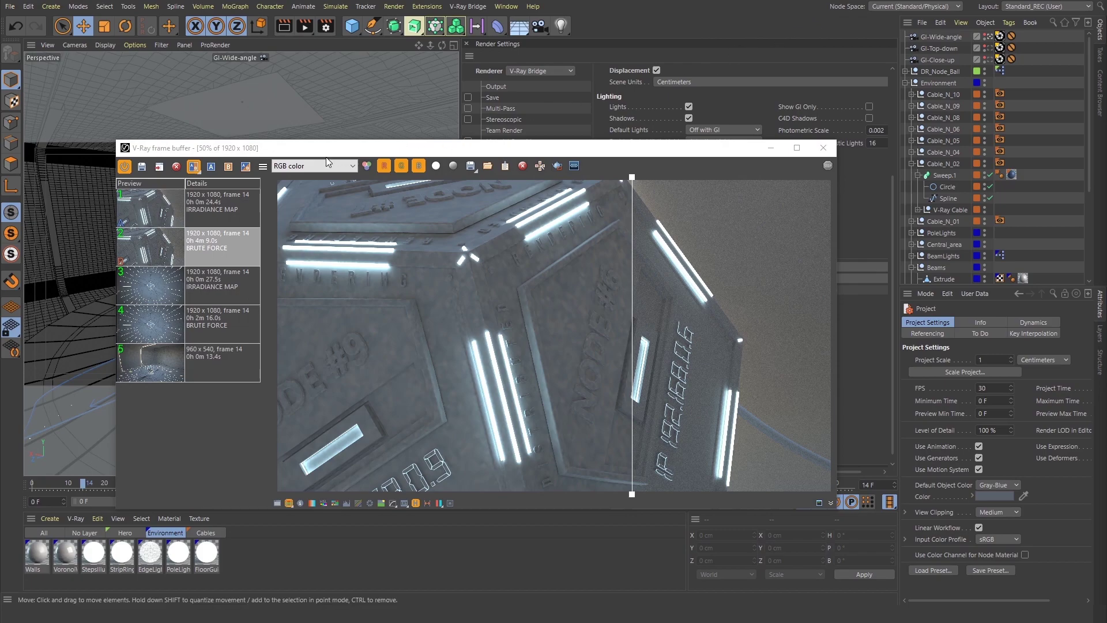
Step: Turn off the A/B comparison and load the top-down brute force render from the history
click(194, 167)
right_click(192, 315)
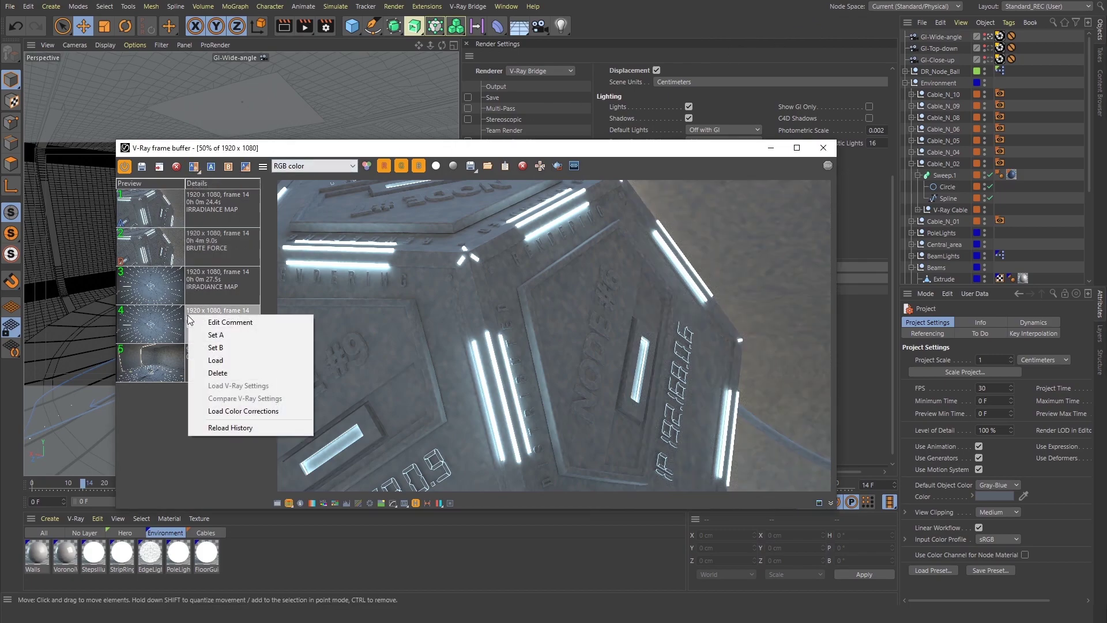
click(208, 359)
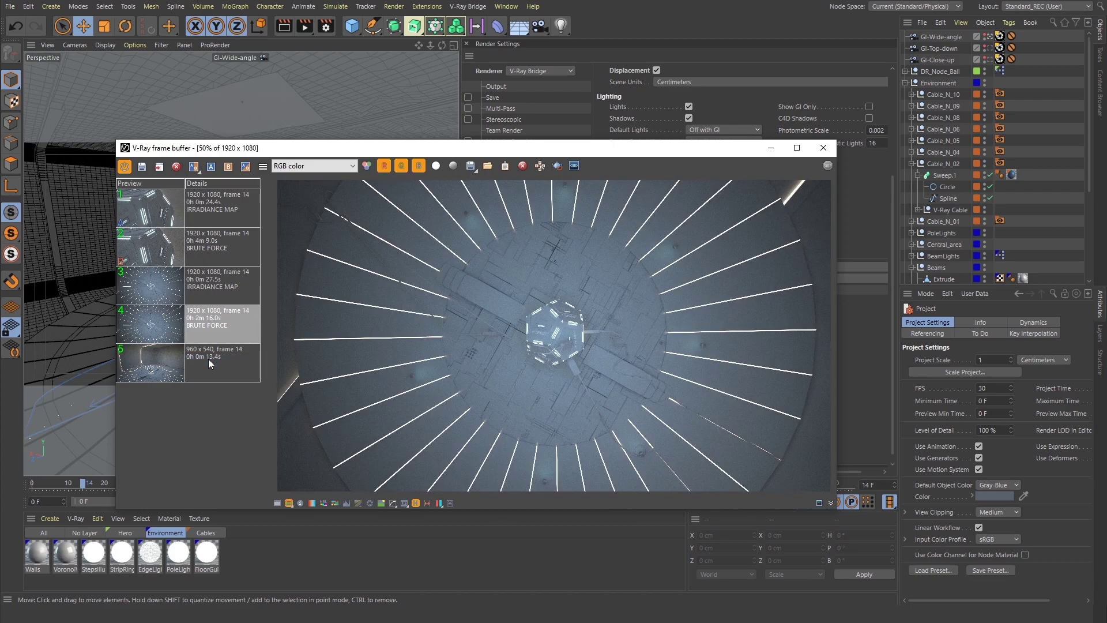